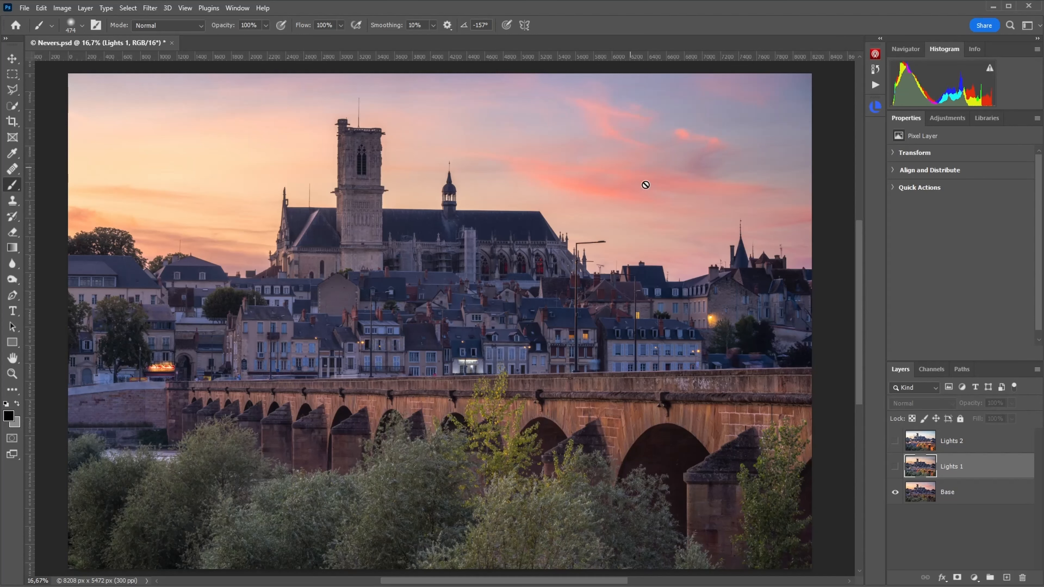
Compare the Base, Lights 1 and Lights 2 exposures by switching the visibility of the two Lights layers on and off.
{"action": "left_click", "coordinate": [895, 469]}
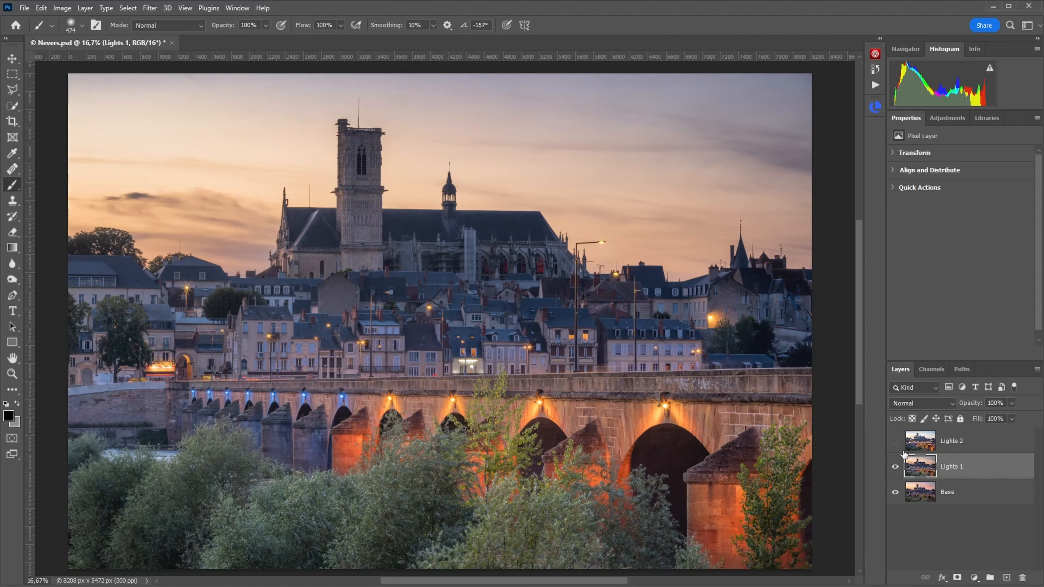
{"action": "left_click", "coordinate": [896, 467]}
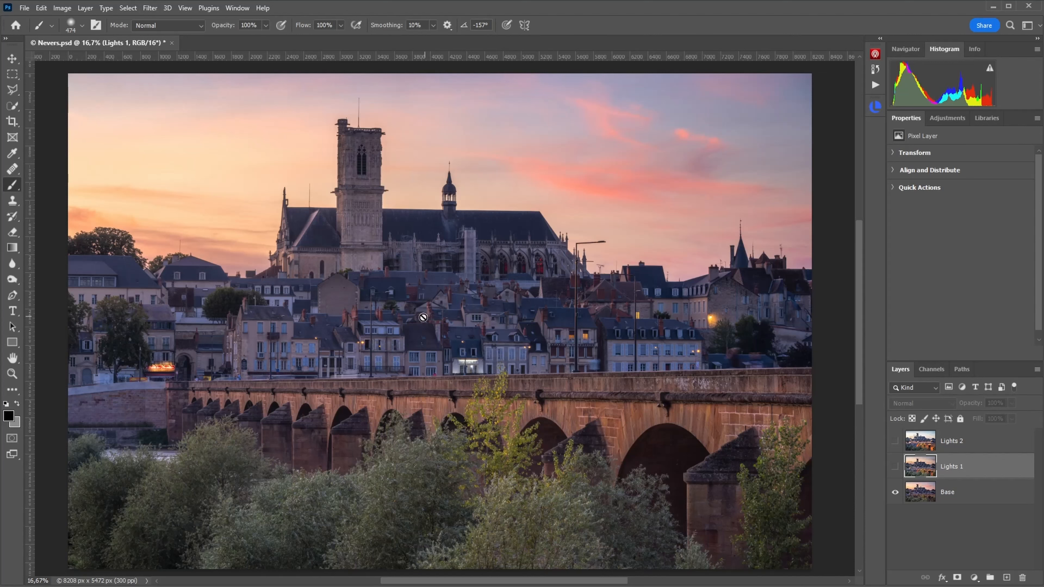
{"action": "left_click", "coordinate": [895, 467]}
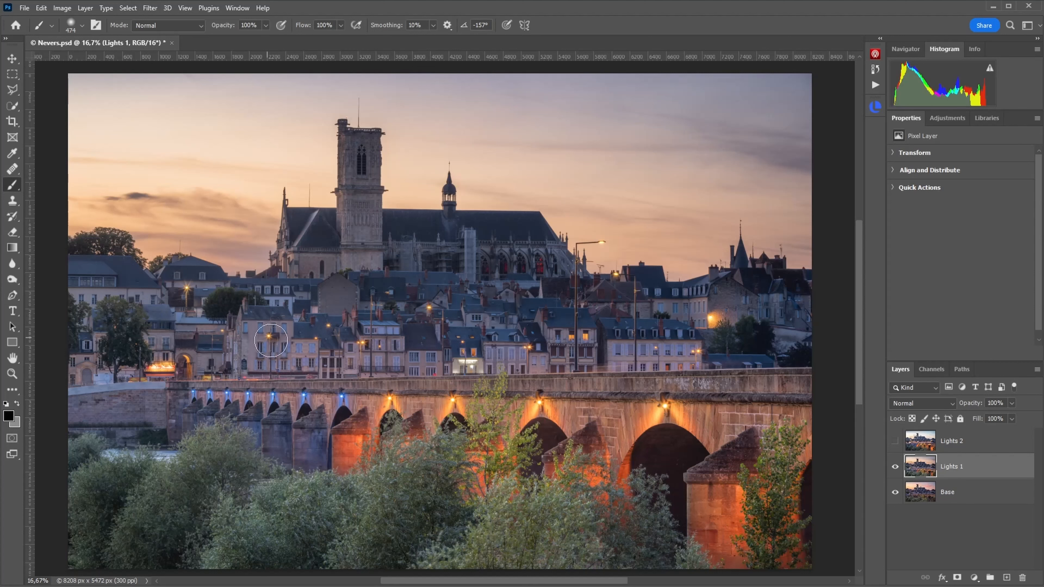
{"action": "left_click", "coordinate": [895, 442]}
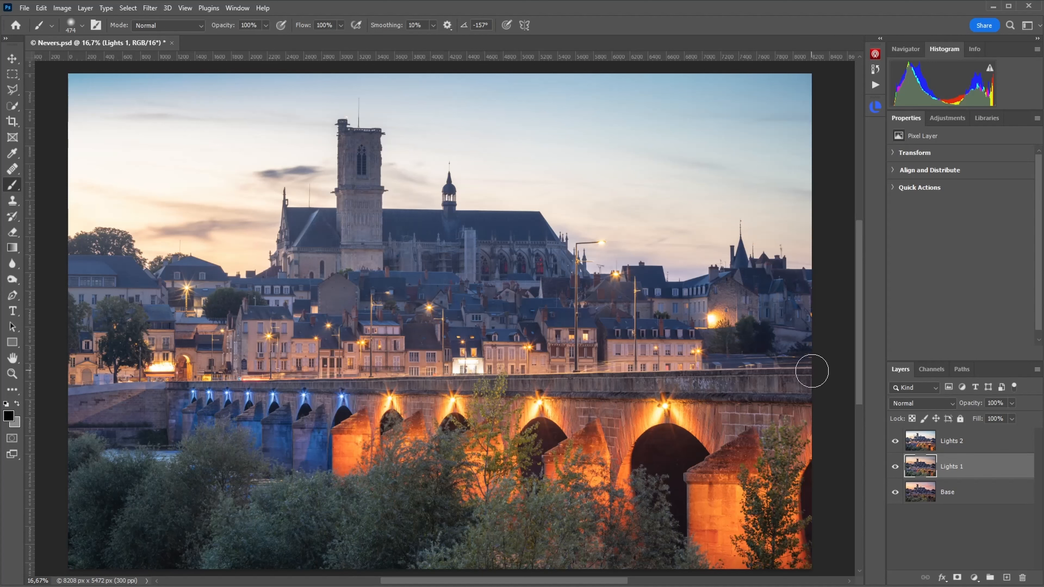
{"action": "left_click", "coordinate": [895, 441]}
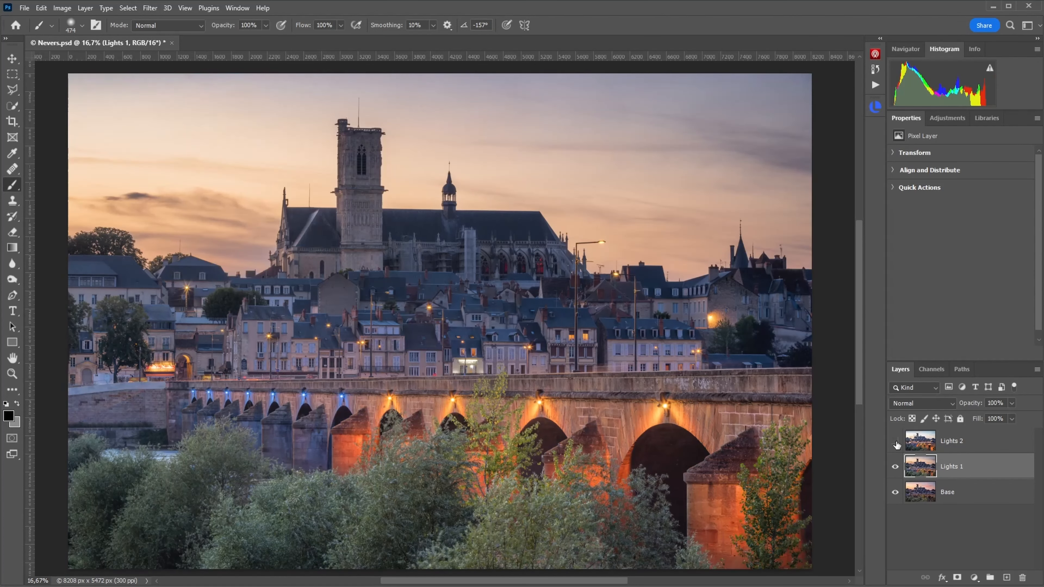
{"action": "left_click", "coordinate": [897, 468]}
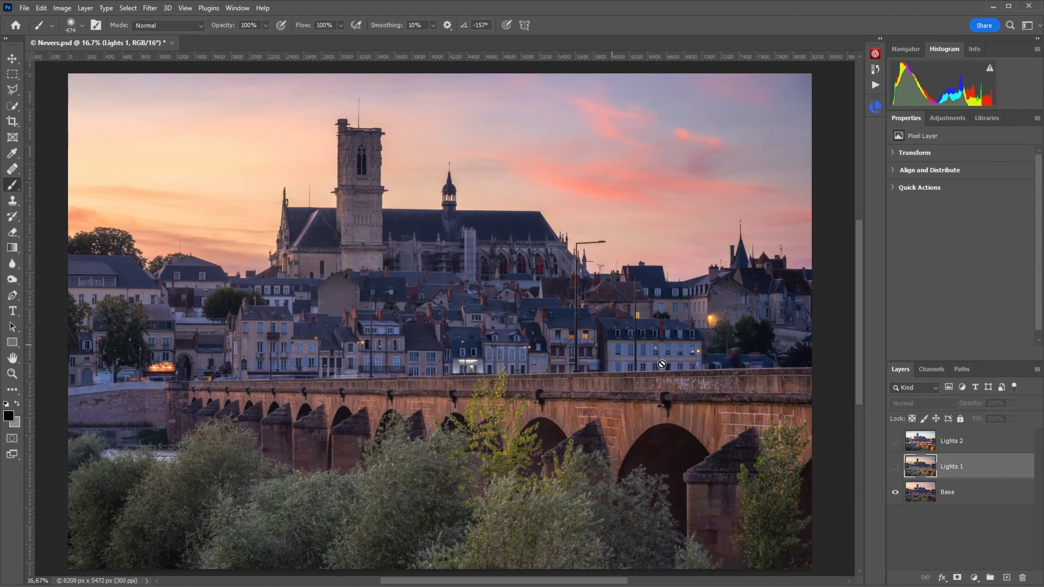
{"action": "left_click", "coordinate": [895, 467]}
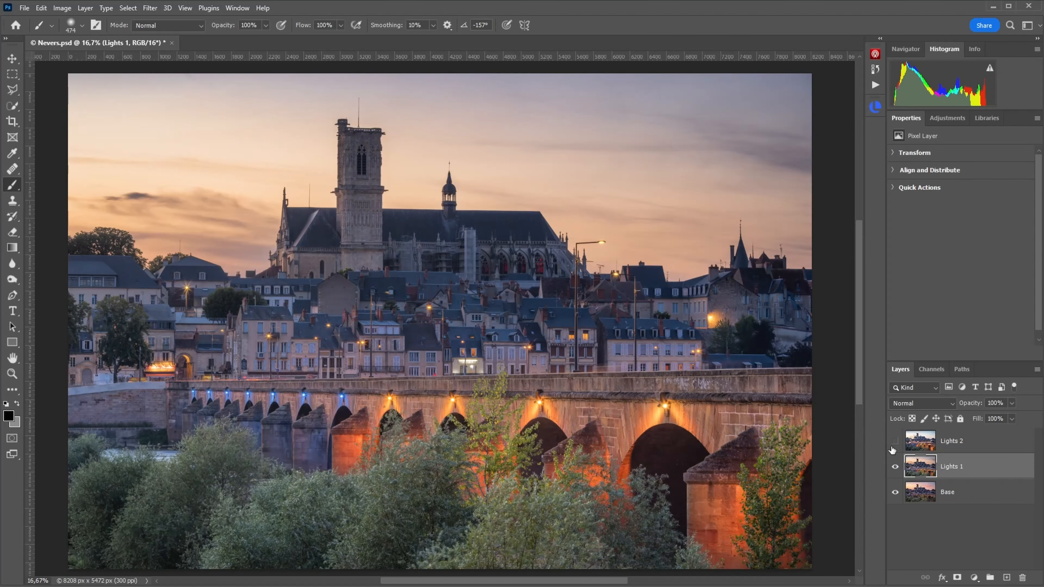
{"action": "left_click", "coordinate": [896, 442]}
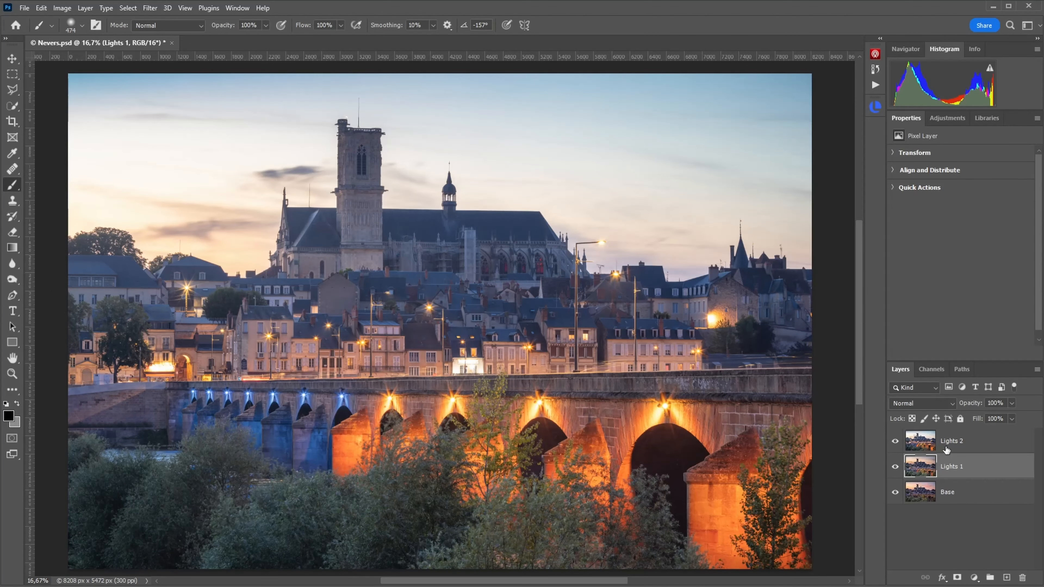
{"action": "left_click", "coordinate": [896, 442]}
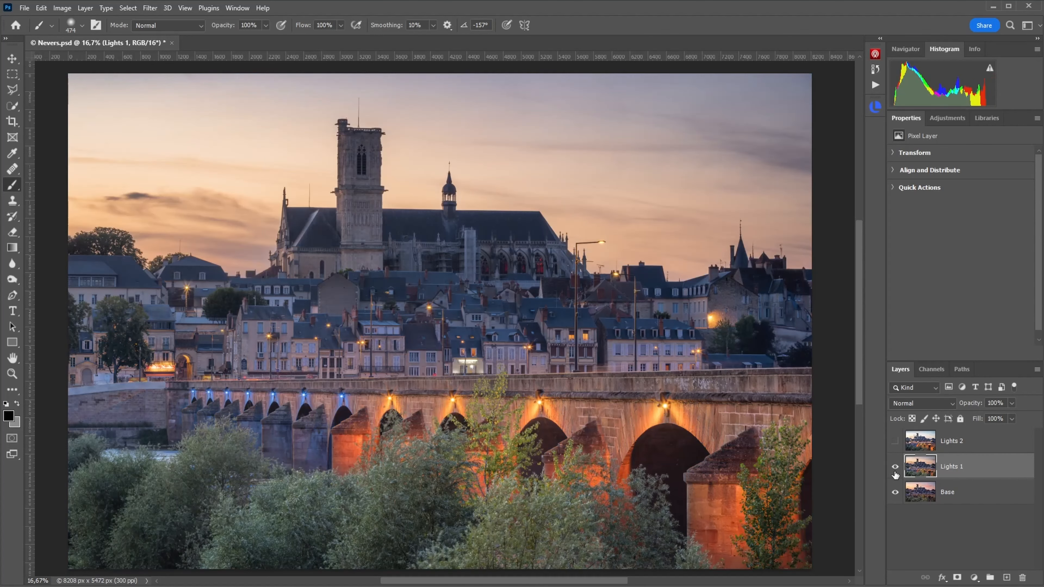
{"action": "left_click", "coordinate": [895, 467]}
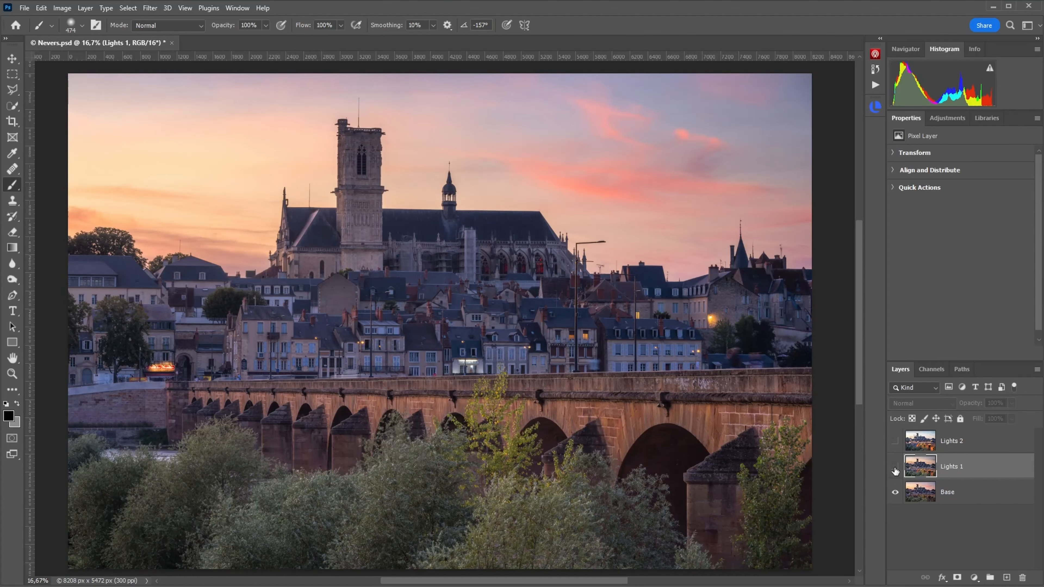
{"action": "left_click", "coordinate": [895, 469]}
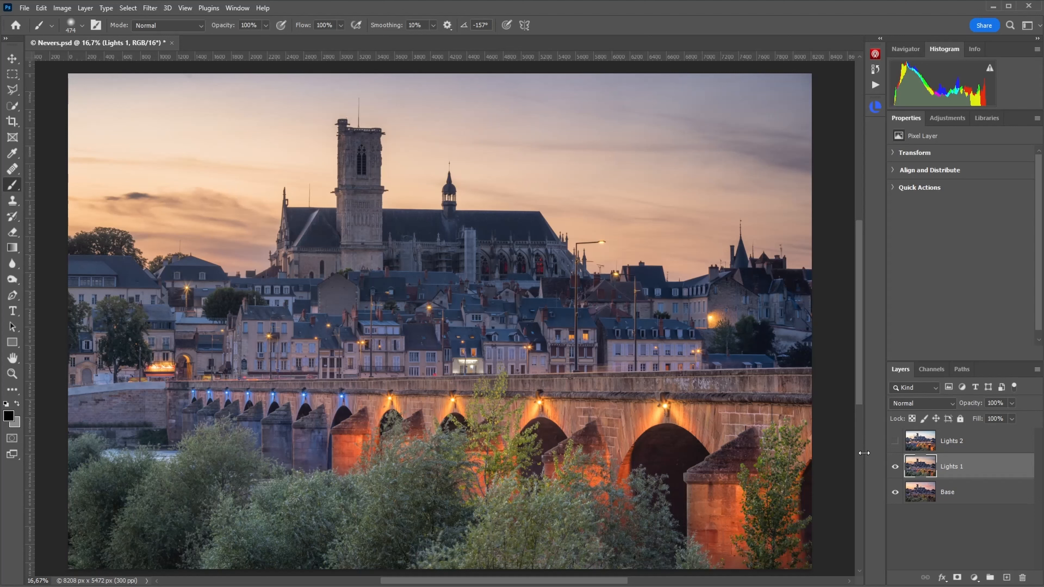
{"action": "left_click", "coordinate": [894, 468]}
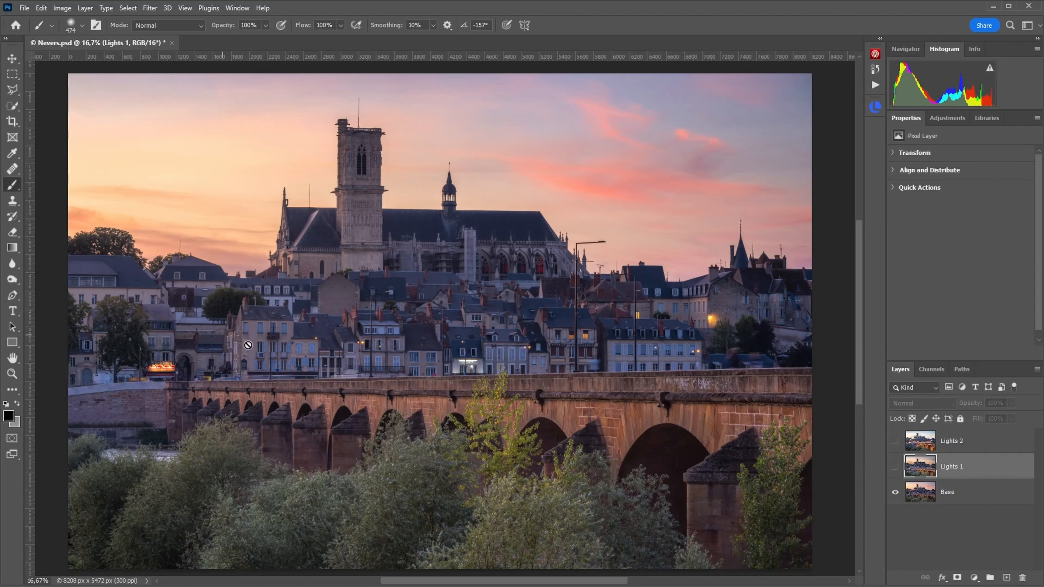
{"action": "left_click", "coordinate": [895, 467]}
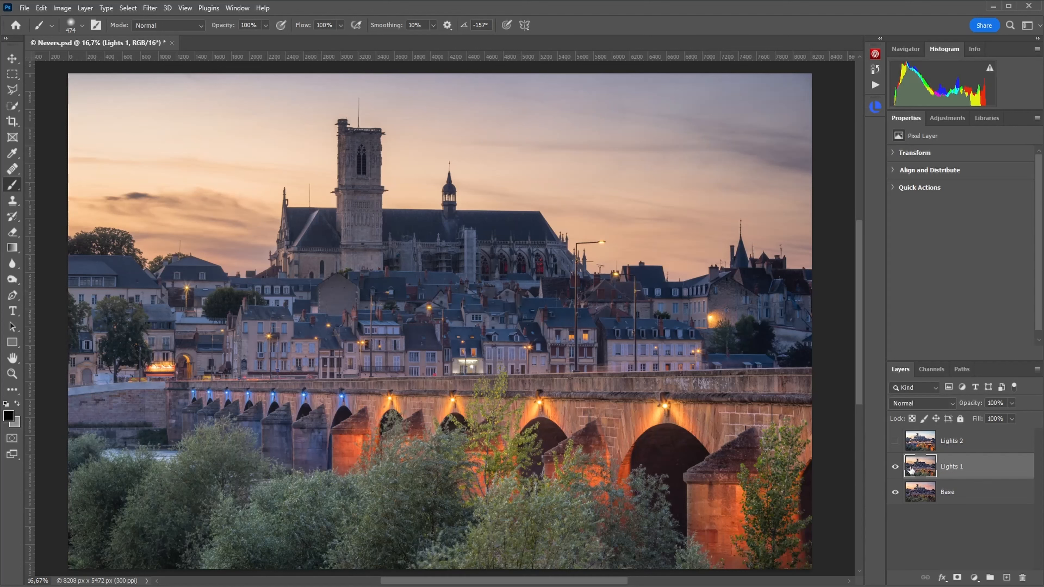
{"action": "left_click", "coordinate": [896, 467]}
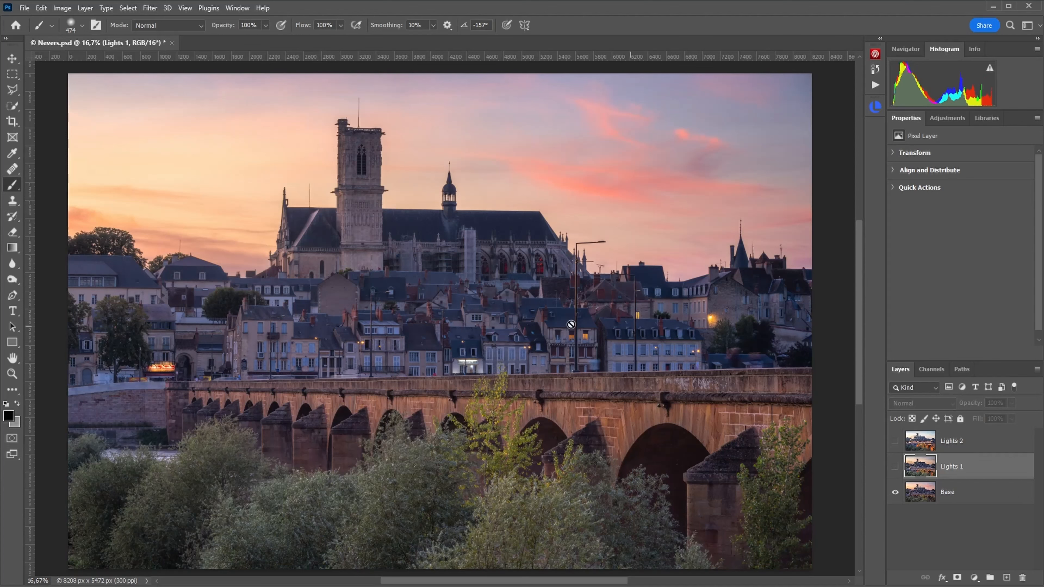
{"action": "left_click", "coordinate": [895, 442]}
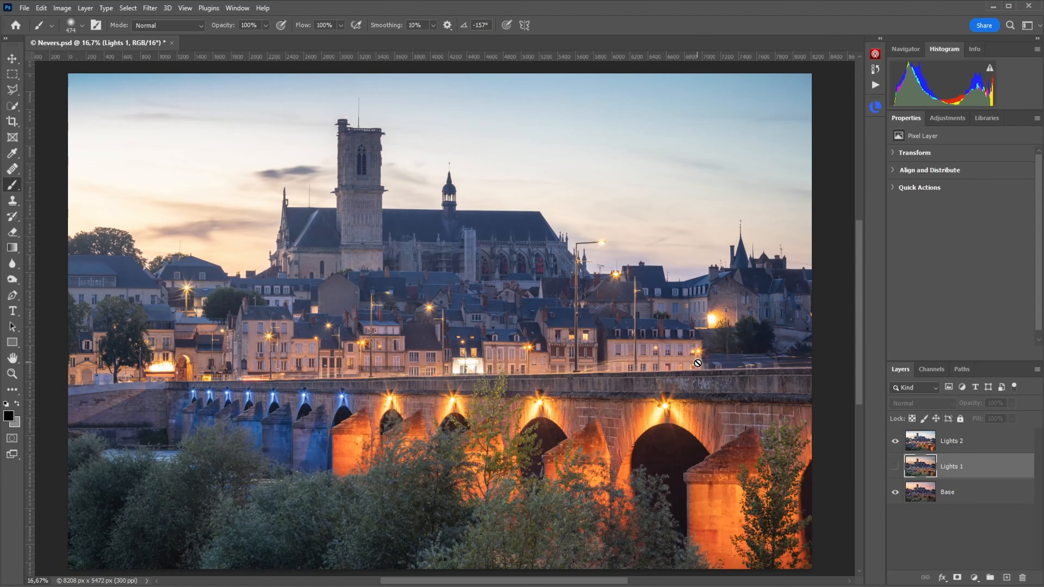
{"action": "left_click", "coordinate": [894, 442]}
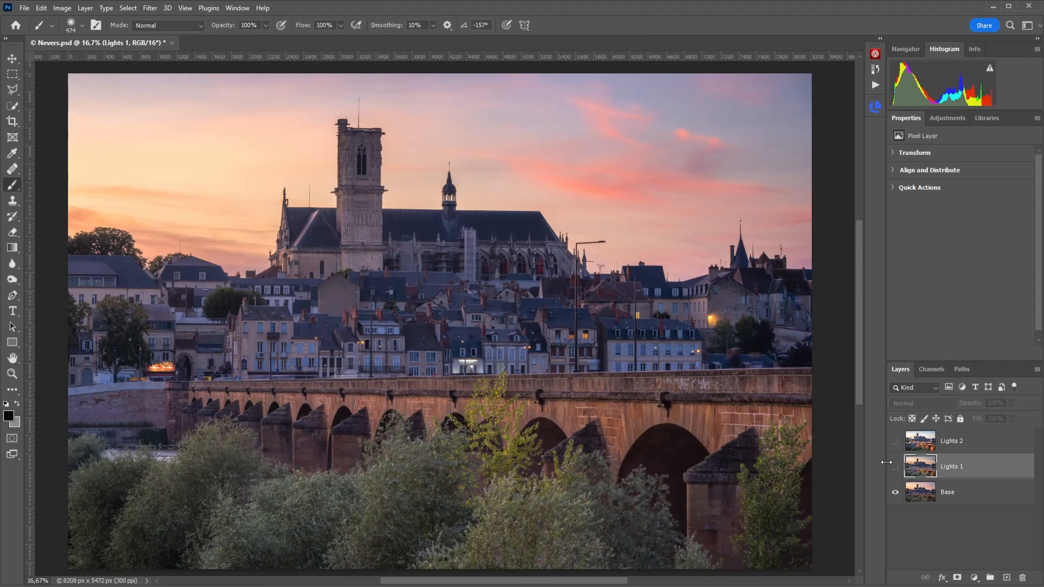
Show both Lights layers, select all three layers and inspect the Auto-Align Layers options without applying them.
{"action": "left_click_drag", "start_coordinate": [893, 466], "coordinate": [894, 443]}
{"action": "left_click", "coordinate": [952, 442]}
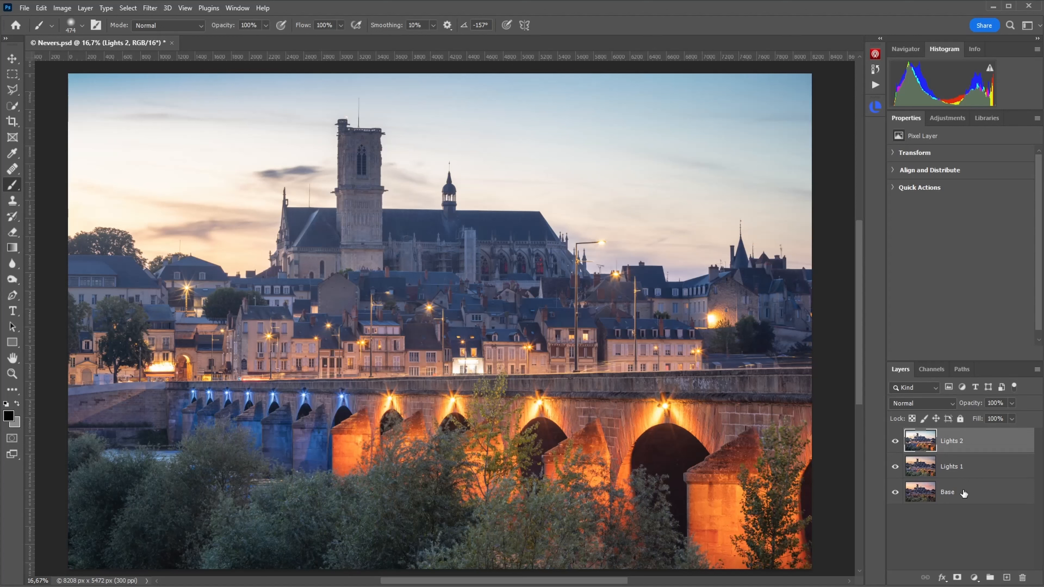
{"action": "left_click", "coordinate": [964, 493], "text": "shift"}
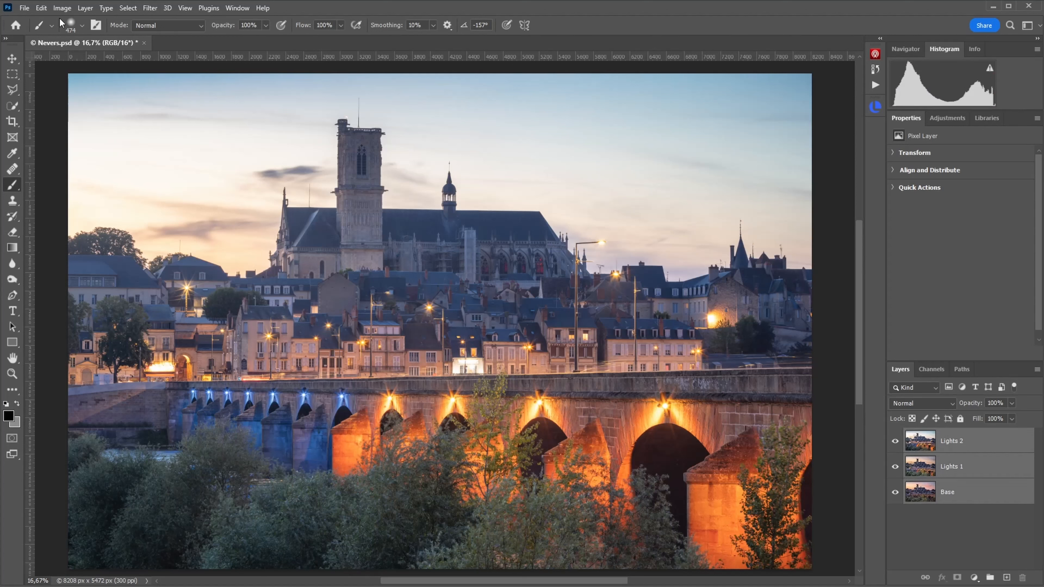
{"action": "left_click", "coordinate": [42, 9]}
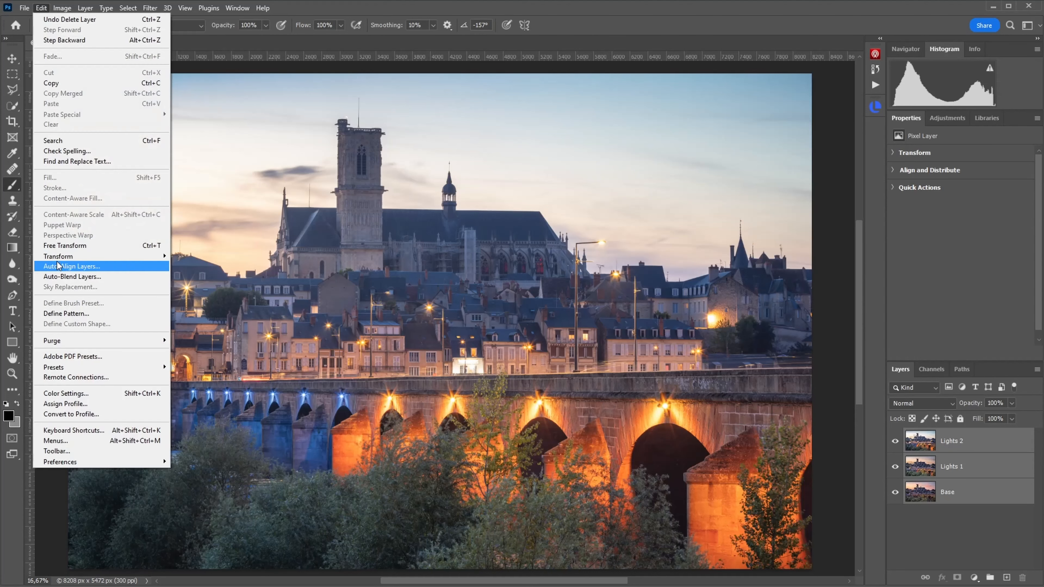
{"action": "left_click", "coordinate": [60, 267]}
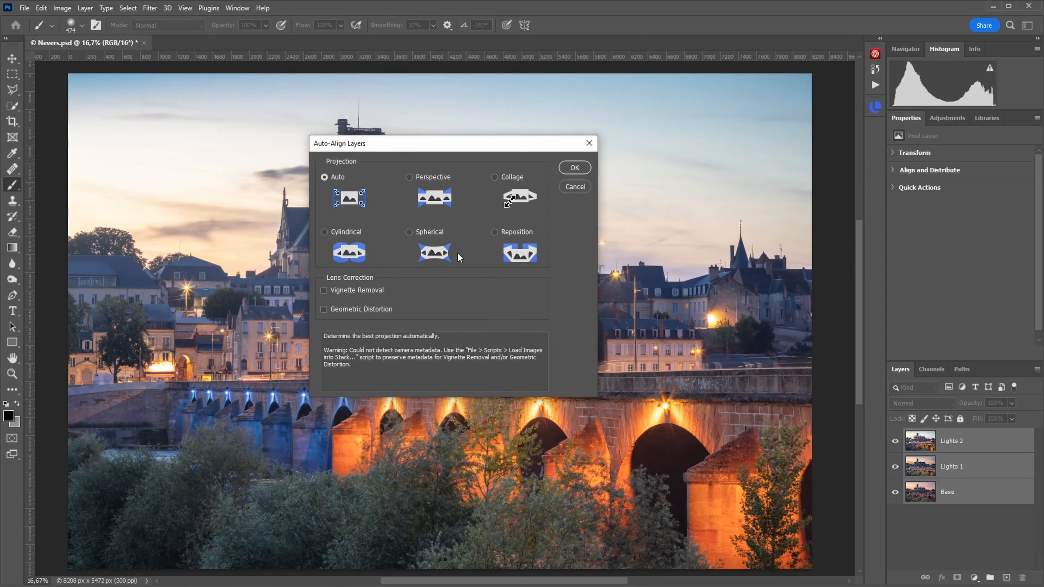
{"action": "left_click", "coordinate": [589, 143]}
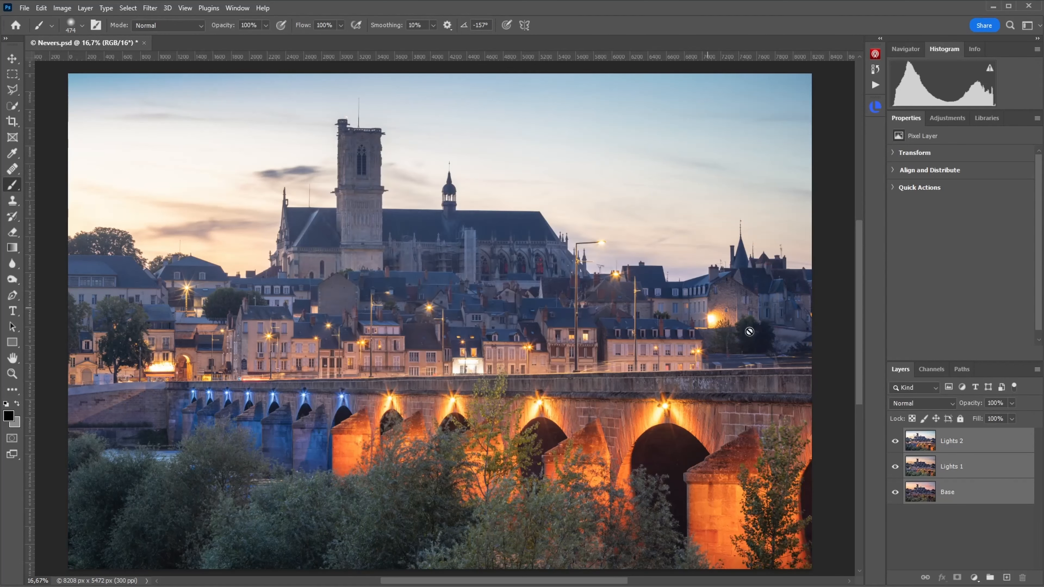
Compare the houses around the Concept Bar up close with the Lights 1 and Lights 2 layers hidden and shown.
{"action": "left_click", "coordinate": [895, 441]}
{"action": "left_click", "coordinate": [895, 466]}
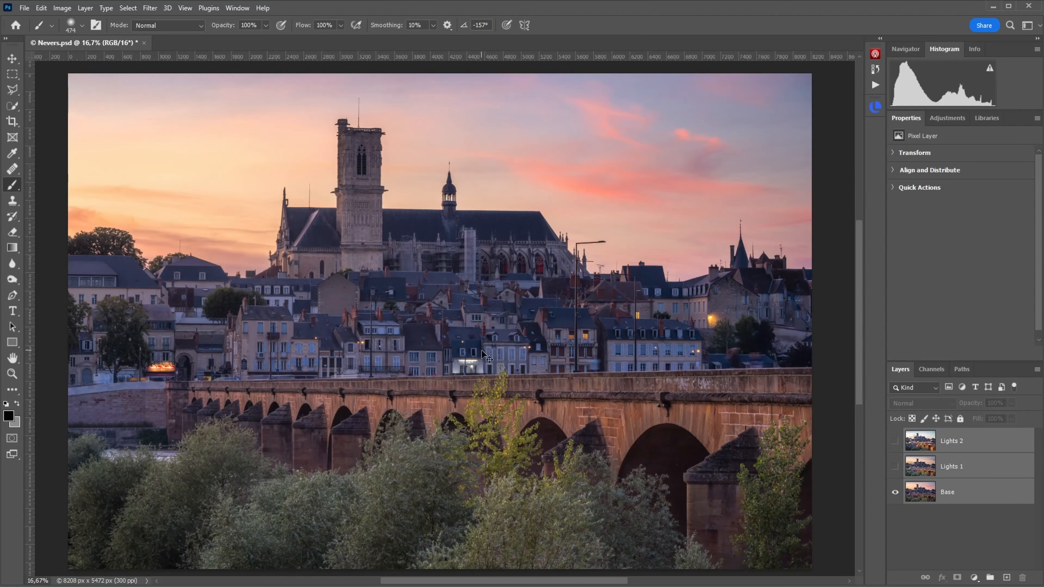
{"action": "left_click_drag", "start_coordinate": [482, 350], "coordinate": [563, 349]}
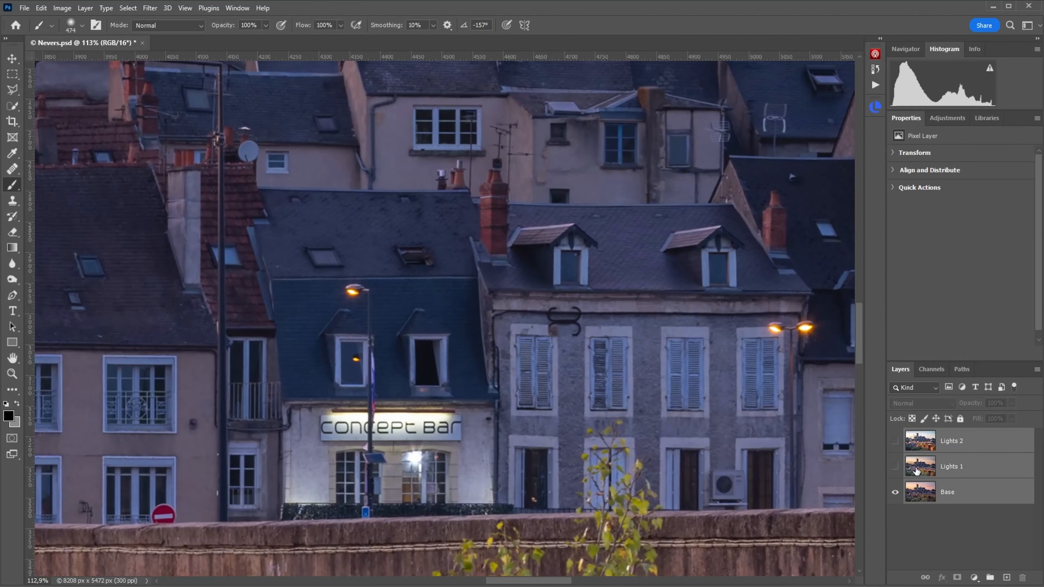
{"action": "left_click", "coordinate": [896, 466]}
{"action": "left_click", "coordinate": [895, 442]}
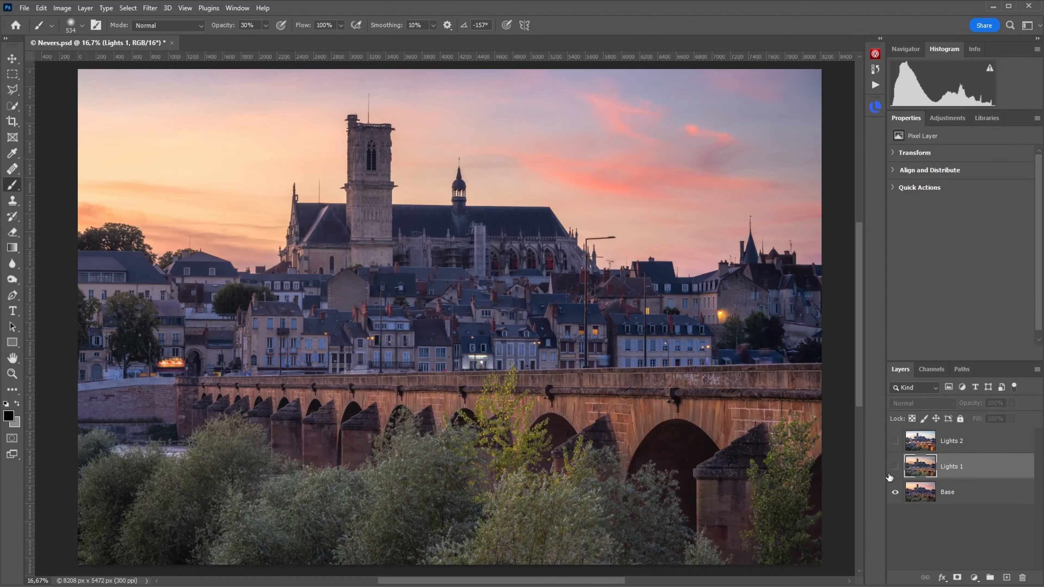
Show the Lights 1 layer, set its blend mode to Lighten and compare the image with and without it.
{"action": "left_click", "coordinate": [895, 467]}
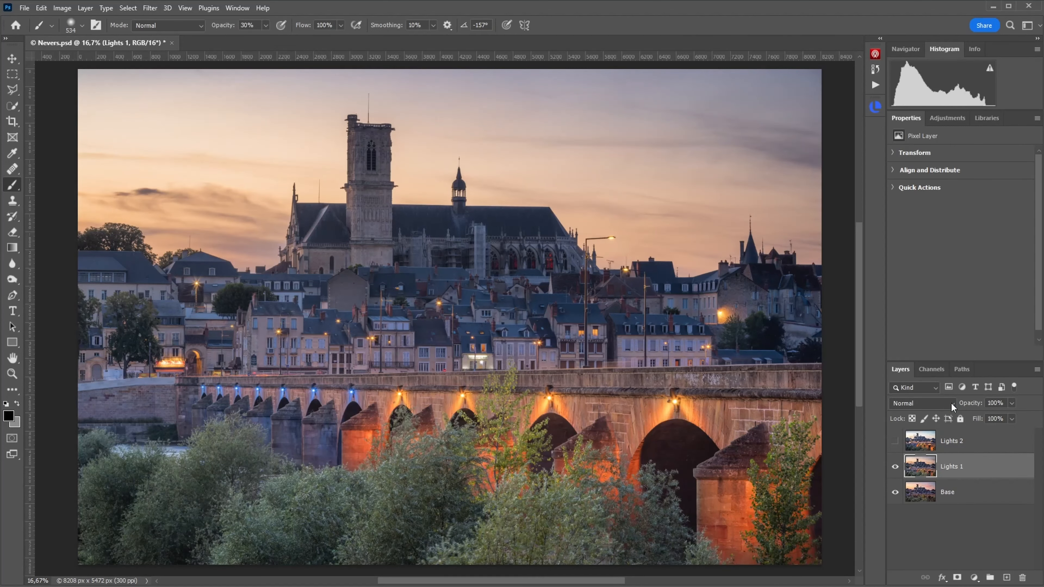
{"action": "left_click", "coordinate": [952, 407]}
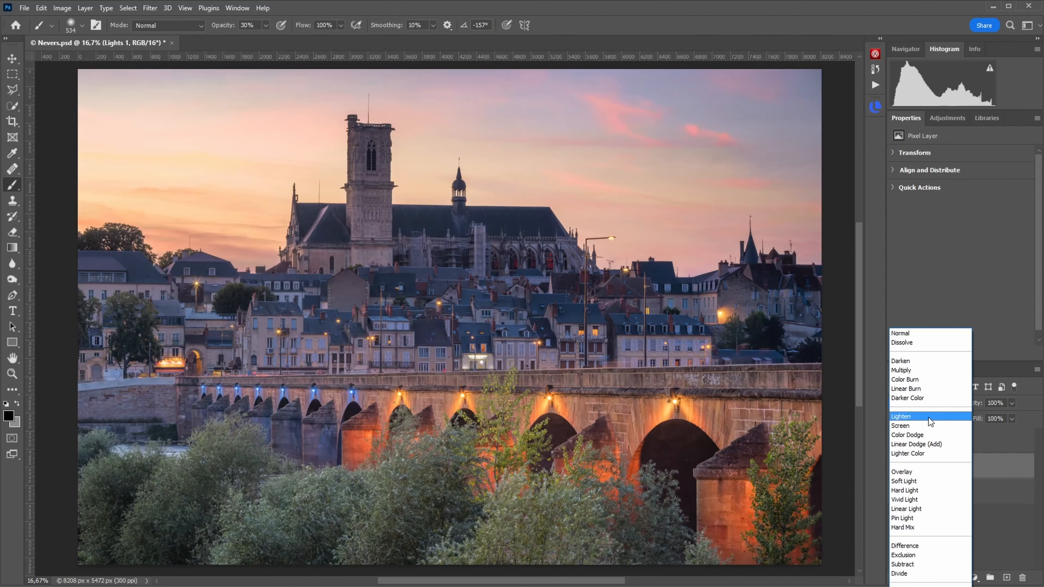
{"action": "left_click", "coordinate": [931, 418]}
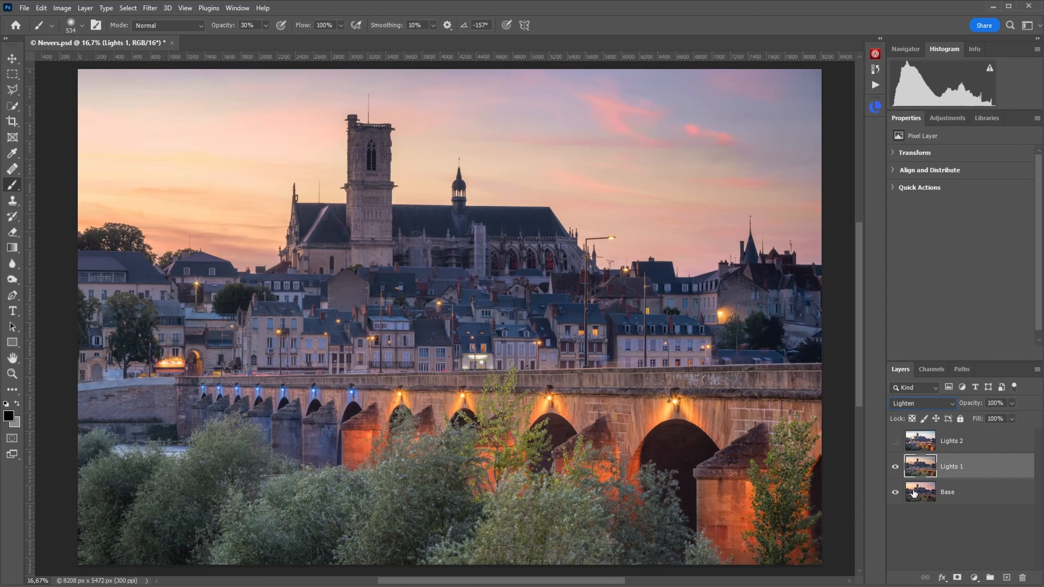
{"action": "left_click", "coordinate": [896, 467]}
{"action": "left_click", "coordinate": [896, 467]}
Show the Lights 2 layer and set its blend mode to Lighten.
{"action": "left_click", "coordinate": [895, 441]}
{"action": "left_click", "coordinate": [944, 443]}
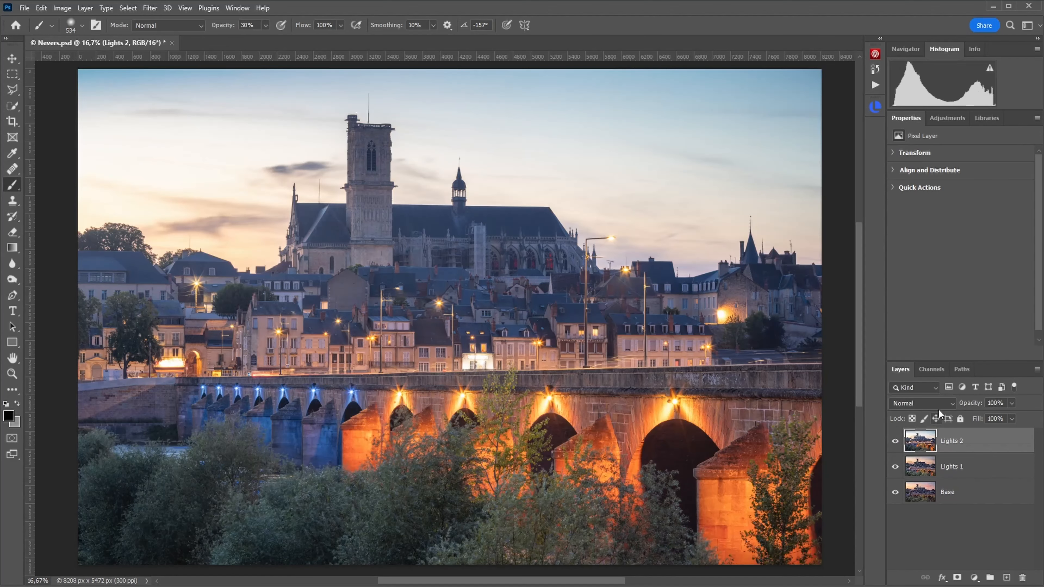
{"action": "left_click", "coordinate": [941, 402]}
{"action": "left_click", "coordinate": [930, 416]}
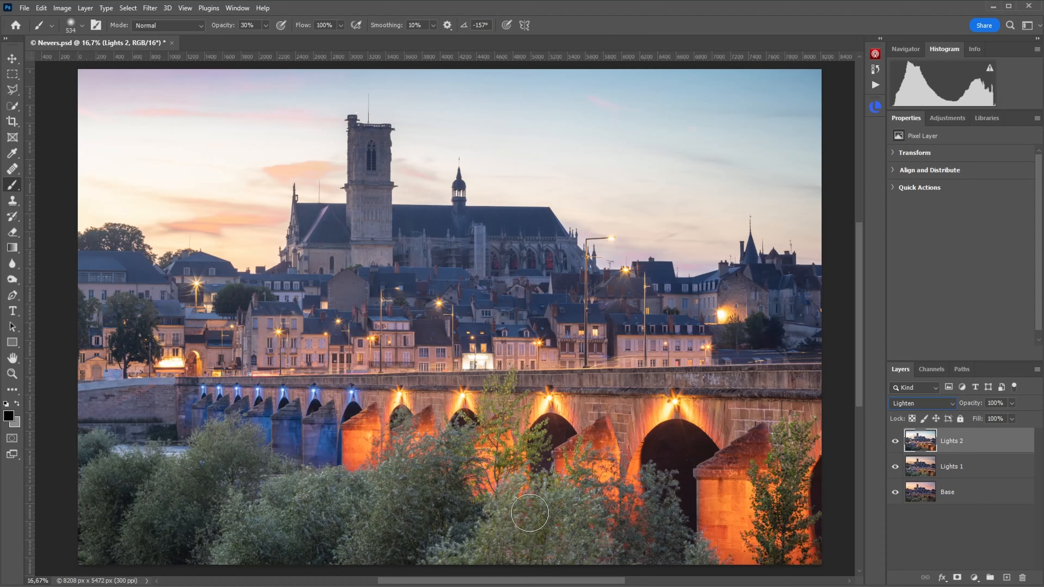
Examine the bushes in front of the bridge up close with both Lights layers hidden, and show the layers again.
{"action": "left_click_drag", "start_coordinate": [527, 516], "coordinate": [895, 469]}
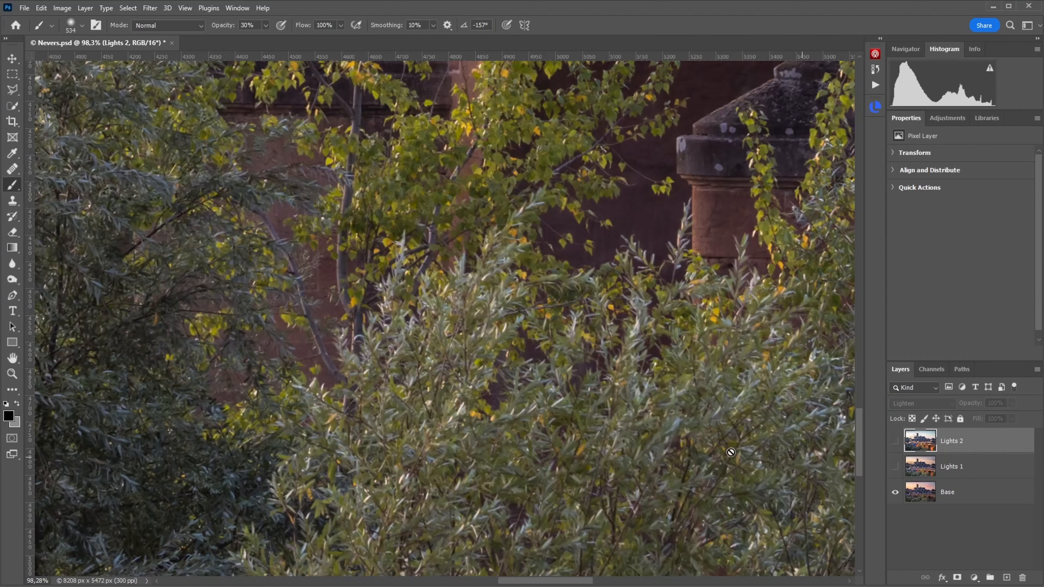
{"action": "left_click_drag", "start_coordinate": [667, 449], "coordinate": [658, 449]}
{"action": "left_click", "coordinate": [658, 448], "text": "alt"}
{"action": "left_click", "coordinate": [658, 448], "text": "alt"}
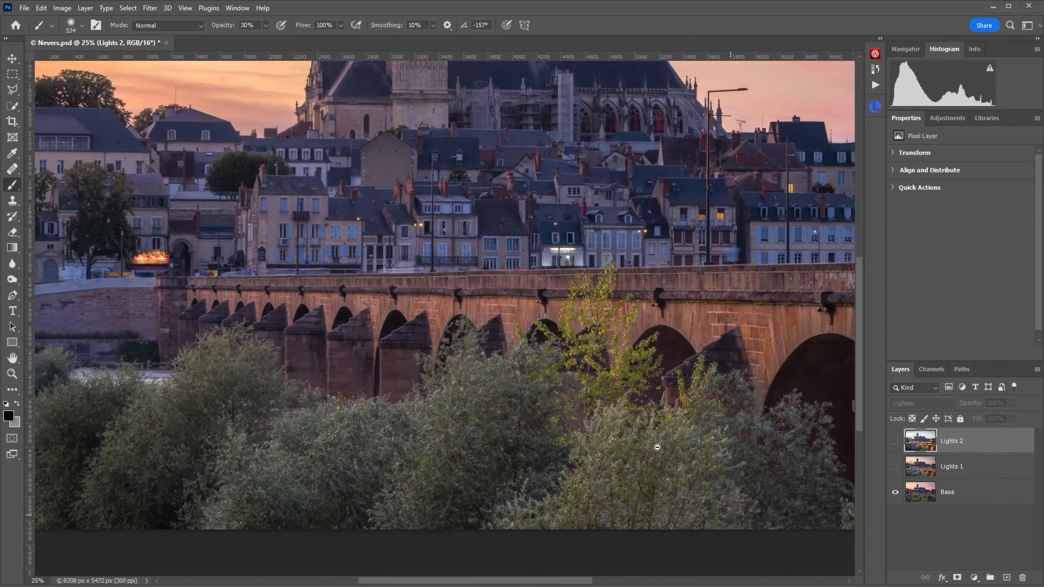
{"action": "left_click_drag", "start_coordinate": [711, 395], "coordinate": [611, 452]}
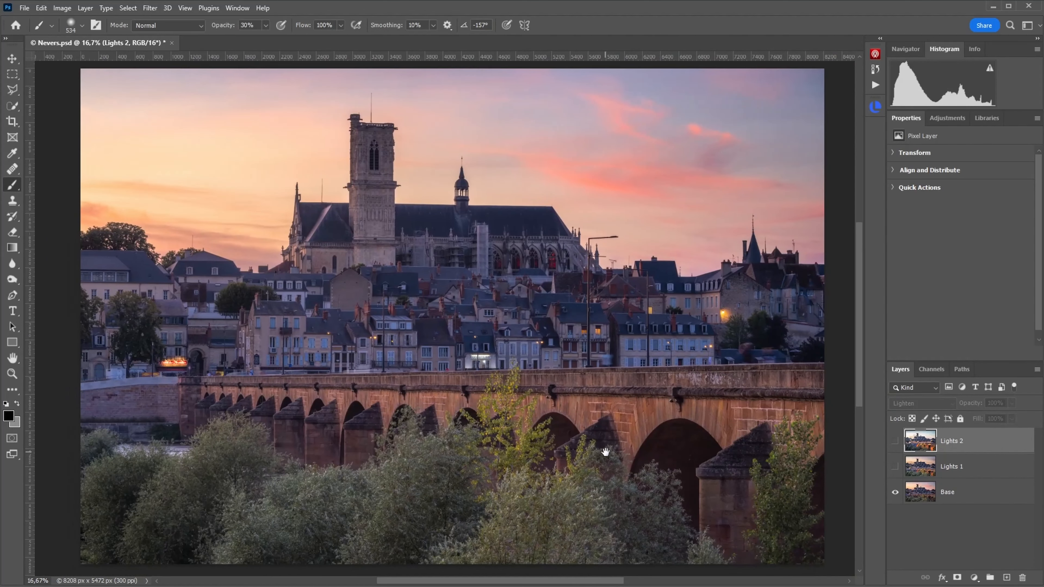
{"action": "left_click", "coordinate": [895, 467]}
{"action": "left_click", "coordinate": [895, 441]}
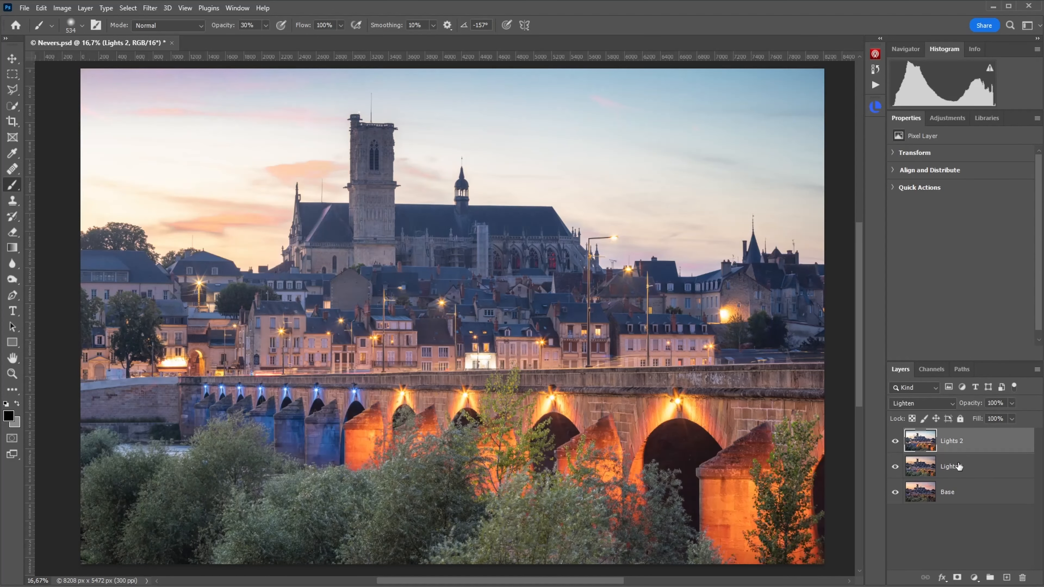
Add a black layer mask to the Lights 1 layer.
{"action": "left_click", "coordinate": [963, 468]}
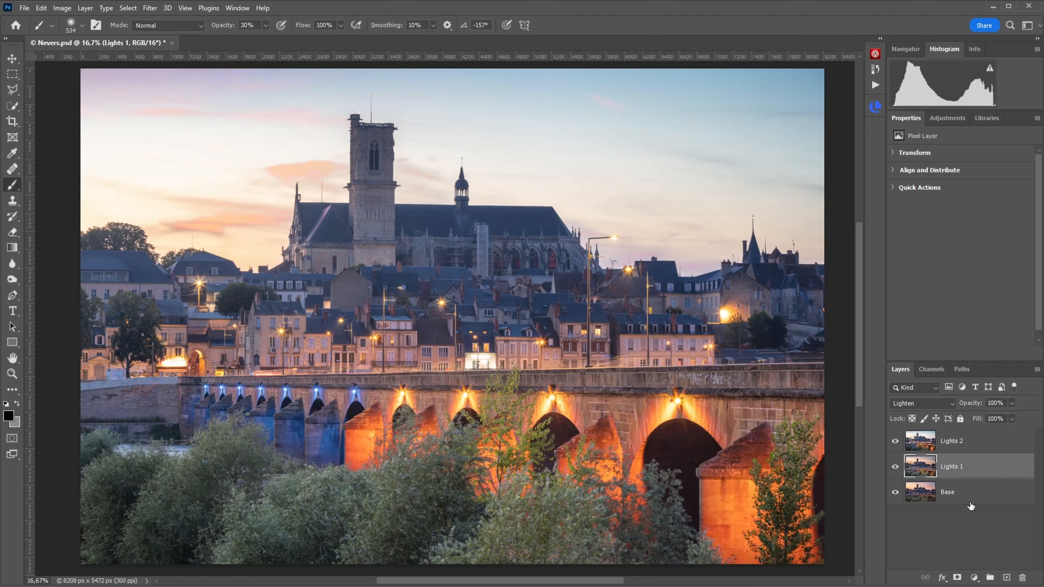
{"action": "left_click", "coordinate": [958, 578], "text": "alt"}
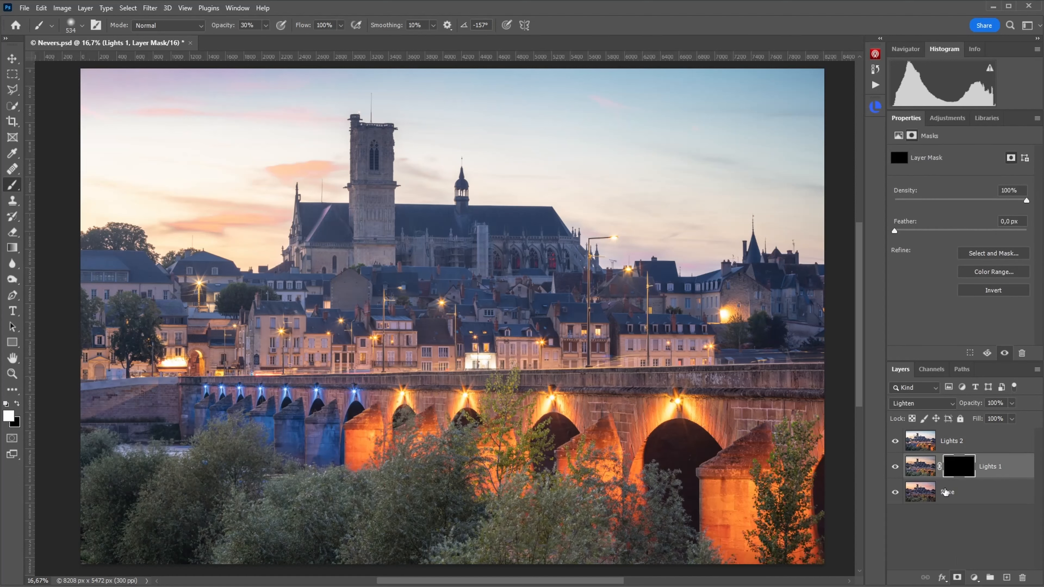
Add a black layer mask to the Lights 2 layer.
{"action": "left_click", "coordinate": [954, 443]}
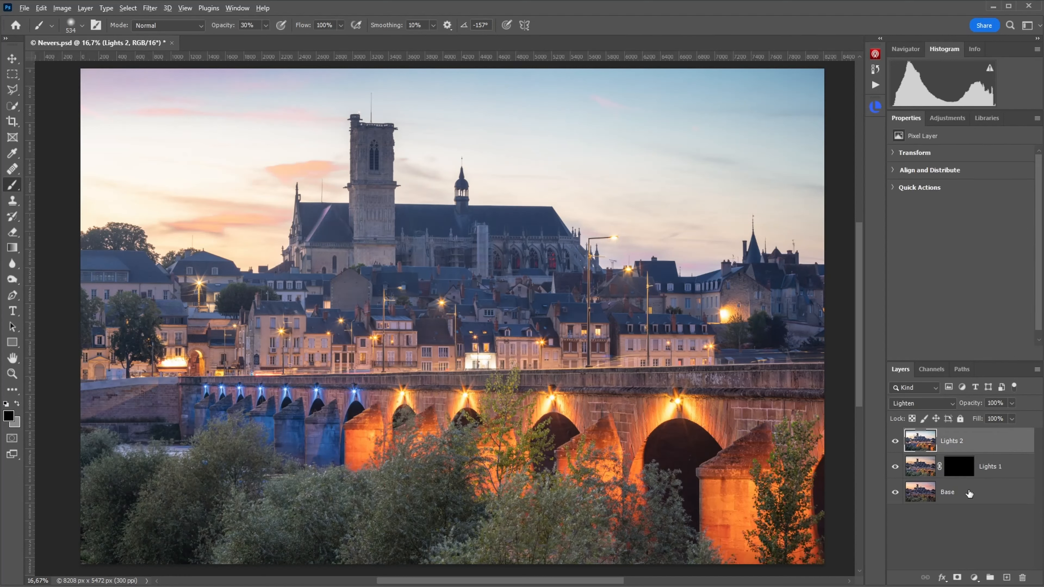
{"action": "left_click", "coordinate": [958, 578], "text": "alt"}
Paint white on the Lights 1 mask with an 810 px brush at 50% opacity over the houses, the far streetlight glow and the bridge arch.
{"action": "left_click", "coordinate": [959, 465]}
{"action": "key", "text": "x"}
{"action": "right_click", "coordinate": [466, 396], "text": "alt"}
{"action": "key", "text": "5"}
{"action": "left_click_drag", "start_coordinate": [372, 342], "coordinate": [340, 338]}
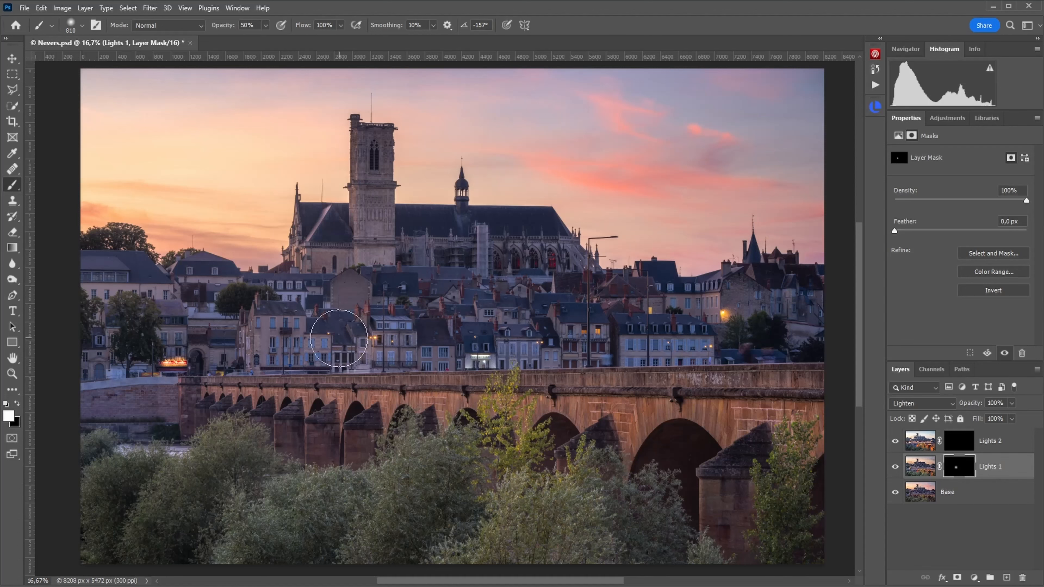
{"action": "left_click", "coordinate": [180, 357]}
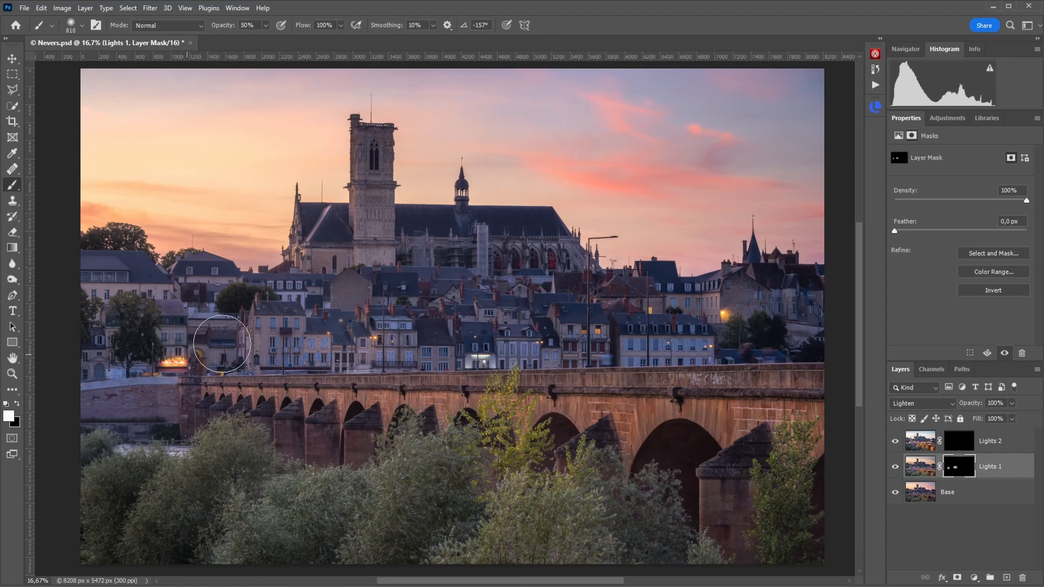
{"action": "mouse_move", "coordinate": [287, 328]}
{"action": "left_mouse_down"}
{"action": "mouse_move", "coordinate": [336, 327]}
{"action": "mouse_move", "coordinate": [285, 328]}
{"action": "left_mouse_up"}
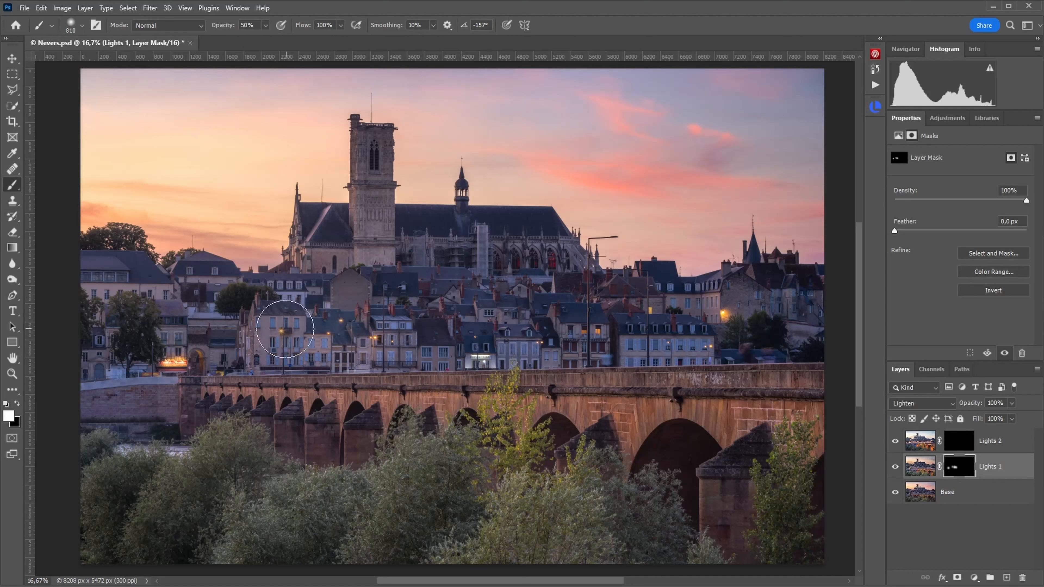
{"action": "left_click_drag", "start_coordinate": [721, 325], "coordinate": [732, 326]}
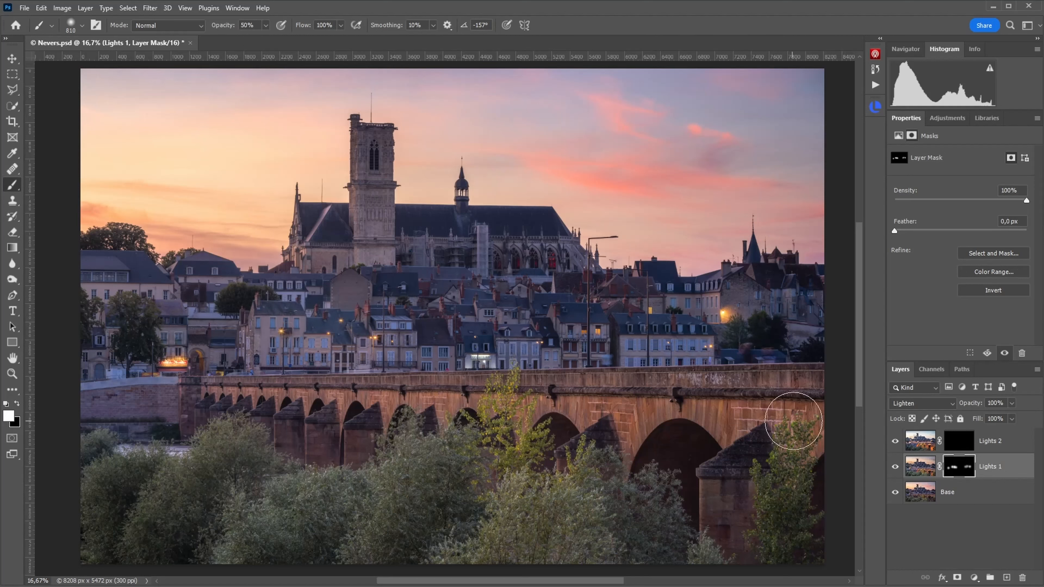
{"action": "left_click_drag", "start_coordinate": [676, 407], "coordinate": [674, 408]}
Compare the image with the Lights 1 mask temporarily disabled and enabled again.
{"action": "key", "text": "x"}
{"action": "left_click", "coordinate": [959, 470], "text": "shift"}
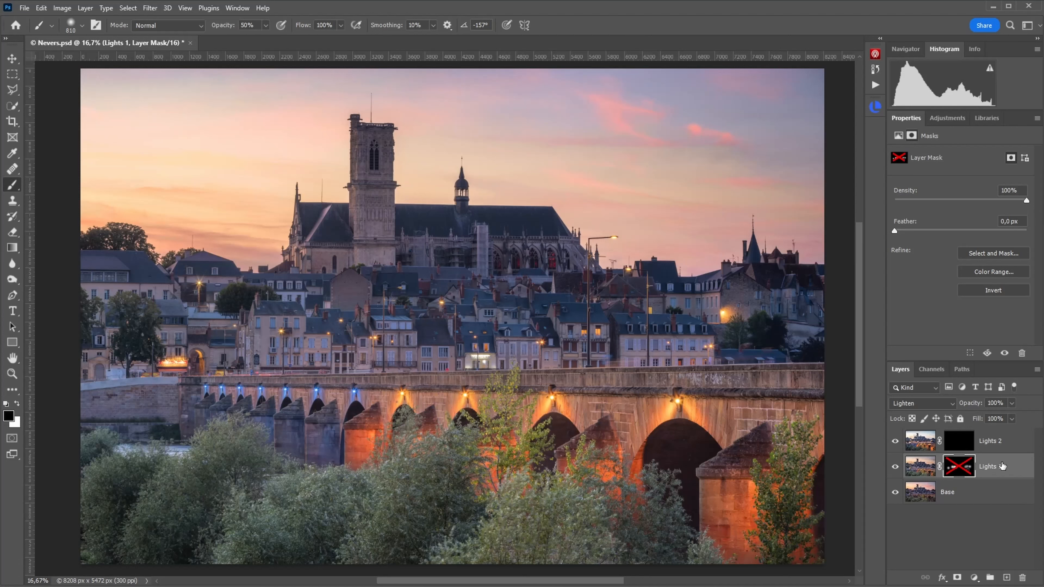
{"action": "left_click", "coordinate": [967, 475], "text": "shift"}
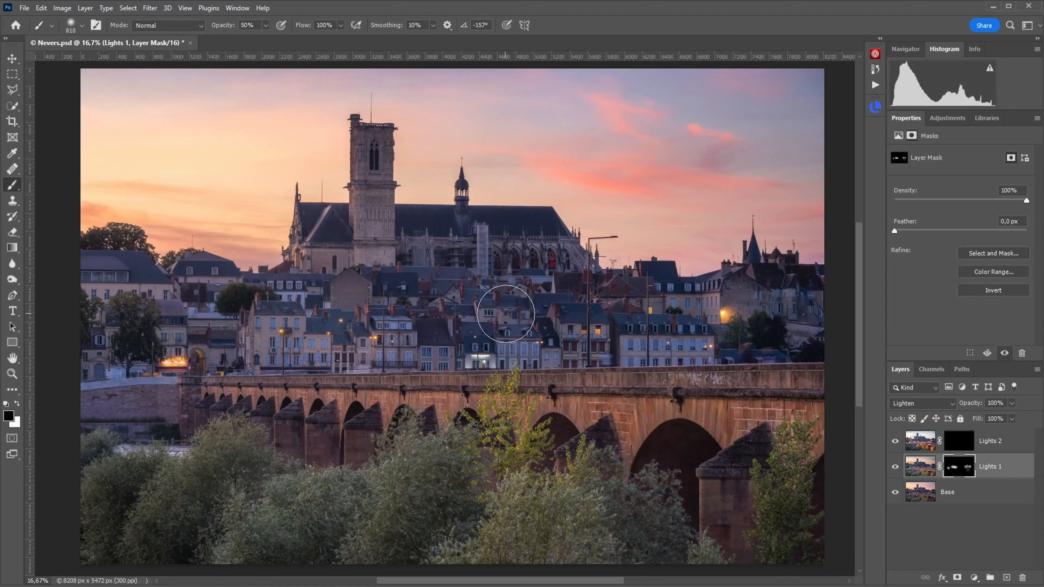
Paint the Lights 1 mask white across the whole town at 60% brush opacity, enlarging the brush to 966 px, and compare the layer on and off.
{"action": "key", "text": "x"}
{"action": "key", "text": "6"}
{"action": "mouse_move", "coordinate": [520, 309]}
{"action": "left_mouse_down"}
{"action": "mouse_move", "coordinate": [455, 272]}
{"action": "mouse_move", "coordinate": [340, 310]}
{"action": "mouse_move", "coordinate": [177, 325]}
{"action": "mouse_move", "coordinate": [255, 325]}
{"action": "mouse_move", "coordinate": [173, 296]}
{"action": "left_mouse_up"}
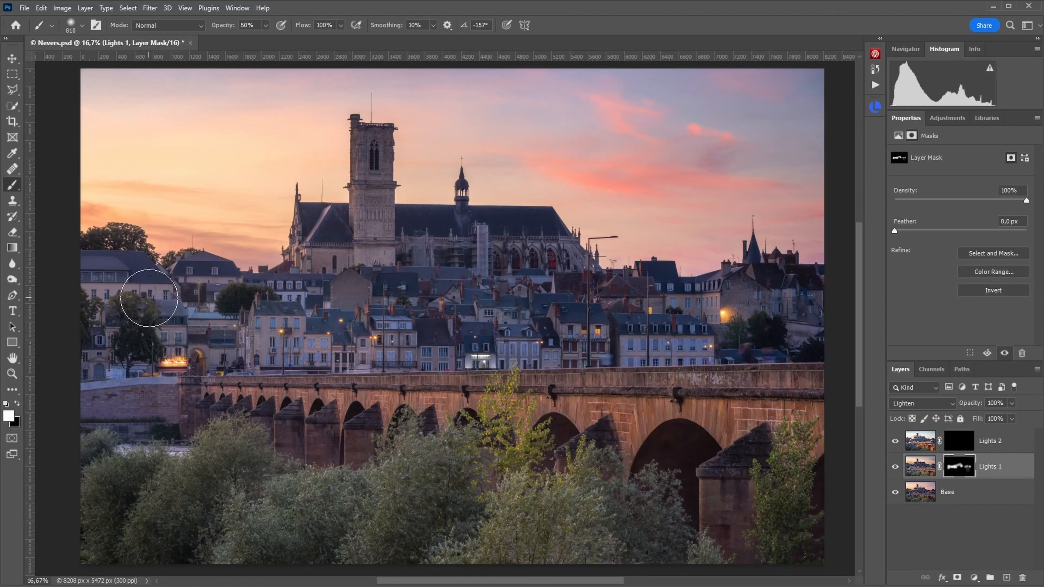
{"action": "left_click", "coordinate": [959, 471], "text": "shift"}
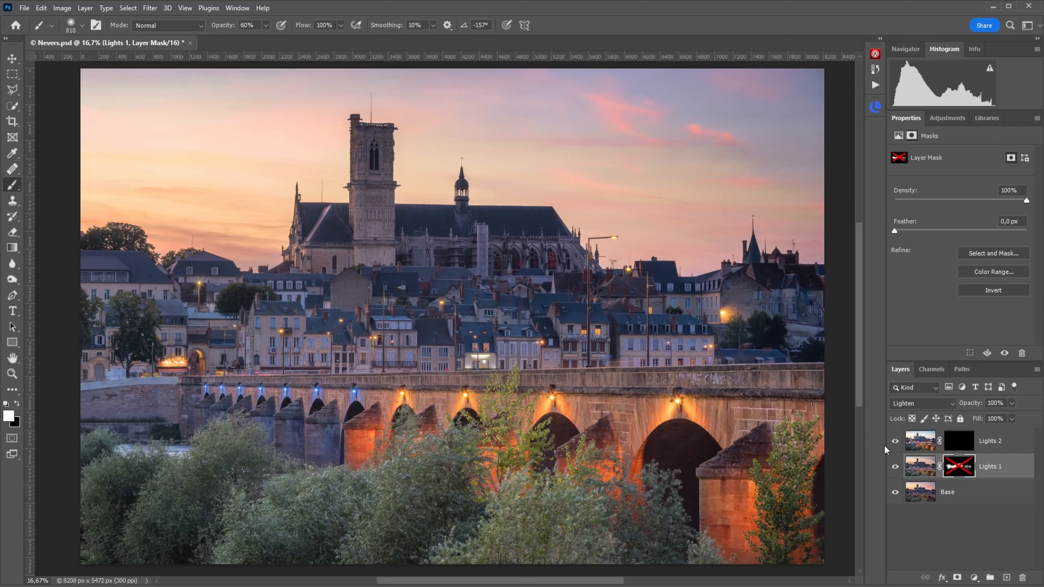
{"action": "left_click", "coordinate": [954, 467], "text": "shift"}
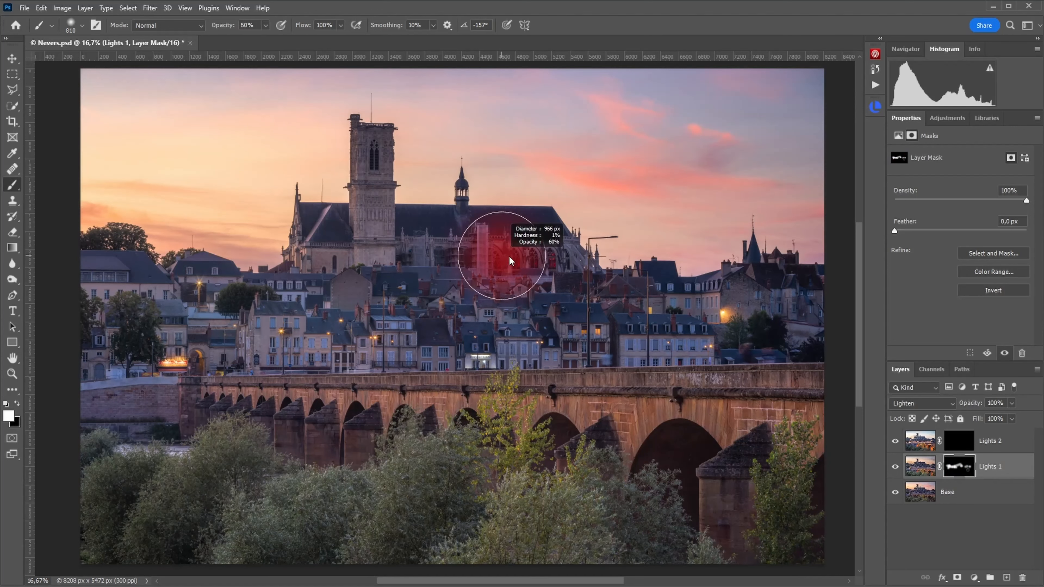
{"action": "left_click_drag", "start_coordinate": [736, 346], "coordinate": [436, 346]}
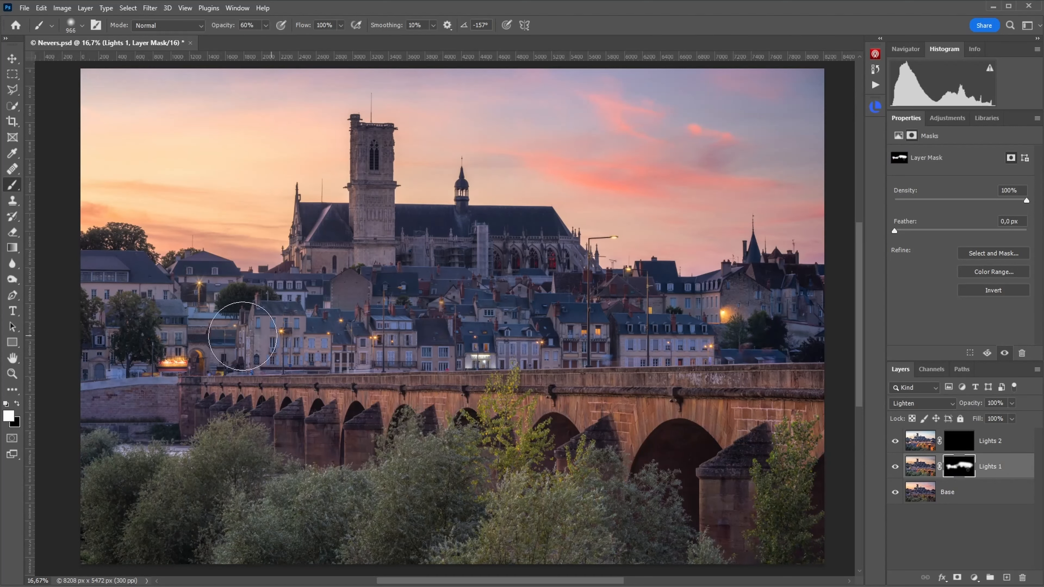
{"action": "left_click", "coordinate": [896, 468]}
{"action": "left_click", "coordinate": [896, 468]}
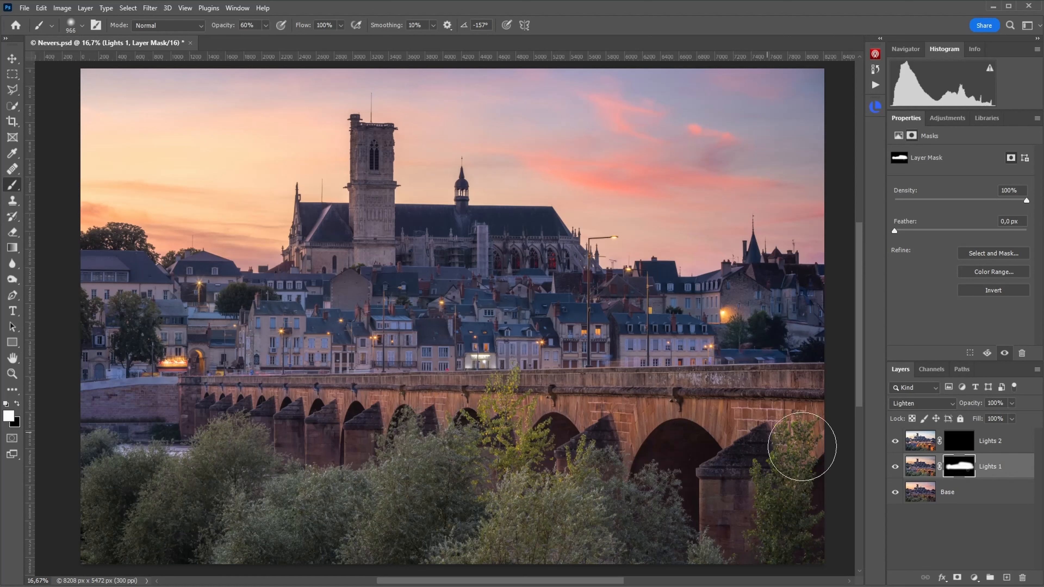
Preview the full Lights 2 exposure by disabling its layer mask temporarily.
{"action": "left_click", "coordinate": [960, 445]}
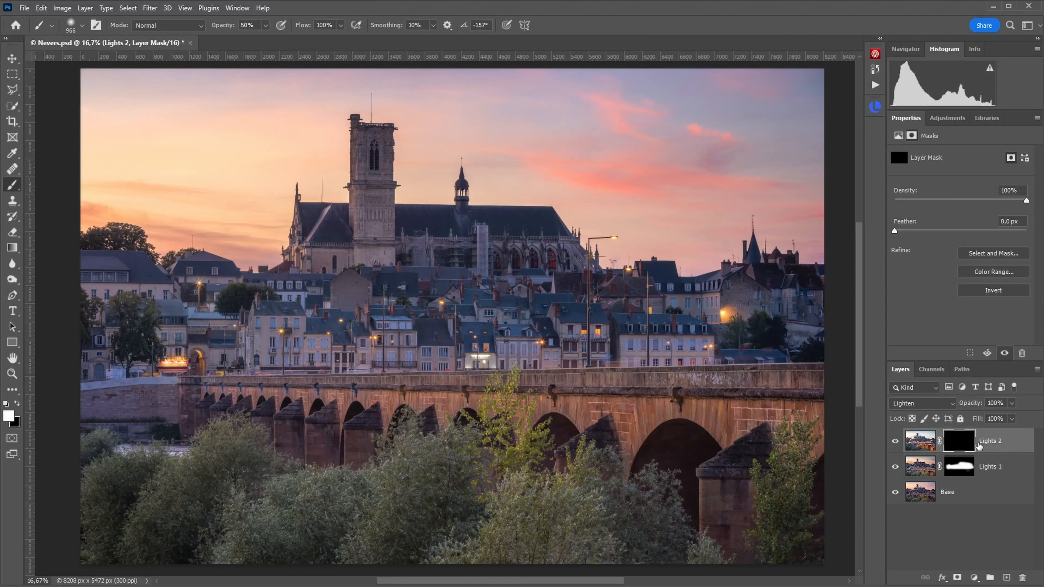
{"action": "left_click", "coordinate": [962, 445], "text": "shift"}
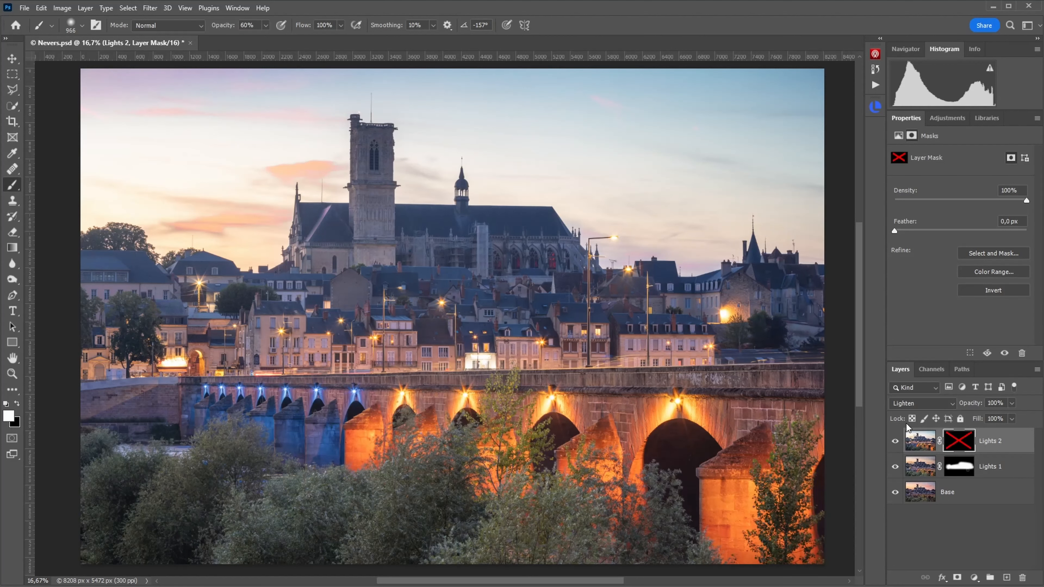
{"action": "left_click", "coordinate": [956, 445], "text": "shift"}
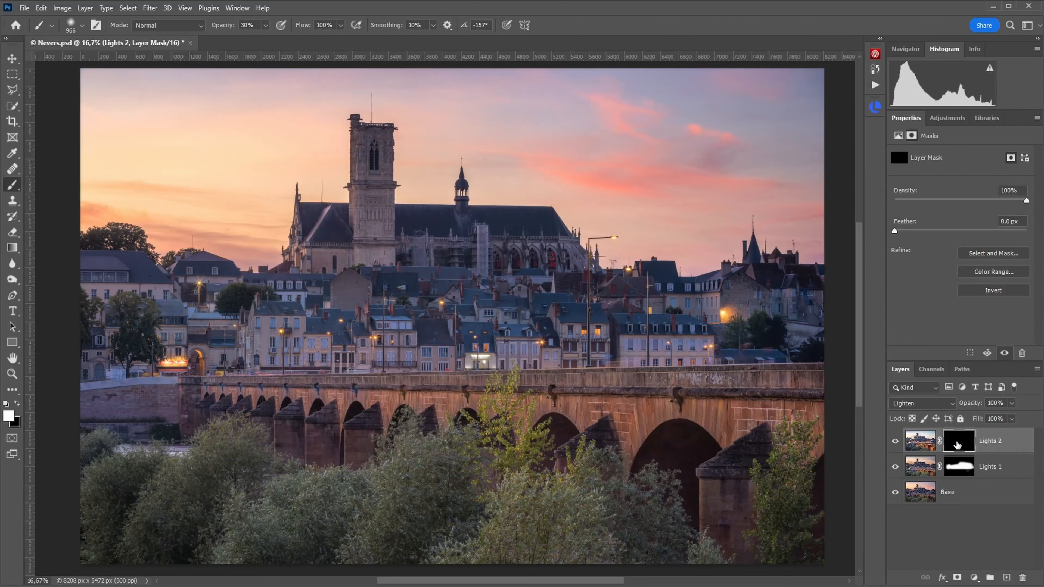
Paint white on the Lights 2 mask at 30% brush opacity along the row of houses and around the streetlights above the bridge.
{"action": "mouse_move", "coordinate": [696, 340]}
{"action": "left_mouse_down", "text": "alt"}
{"action": "mouse_move", "coordinate": [718, 345]}
{"action": "mouse_move", "coordinate": [236, 352]}
{"action": "mouse_move", "coordinate": [248, 337]}
{"action": "mouse_move", "coordinate": [291, 345]}
{"action": "left_mouse_up", "text": "alt"}
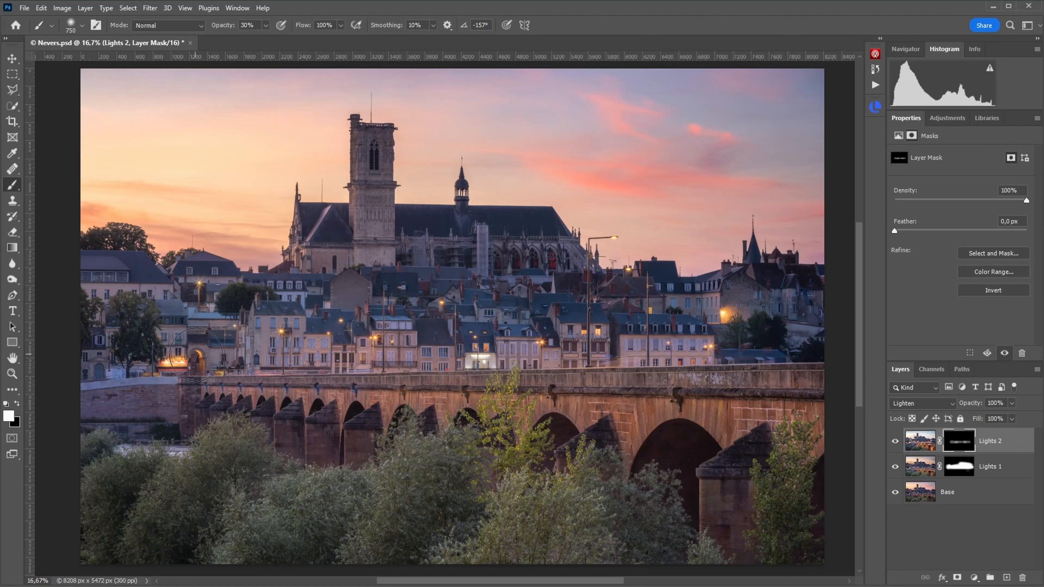
{"action": "mouse_move", "coordinate": [196, 354]}
{"action": "left_mouse_down"}
{"action": "mouse_move", "coordinate": [207, 345]}
{"action": "mouse_move", "coordinate": [200, 295]}
{"action": "left_mouse_up"}
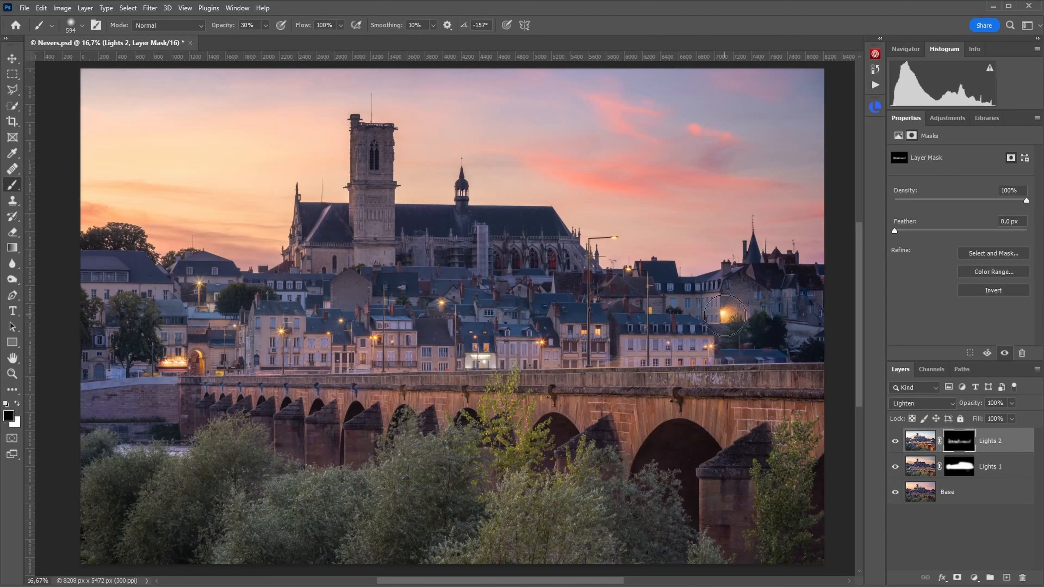
{"action": "key", "text": "x"}
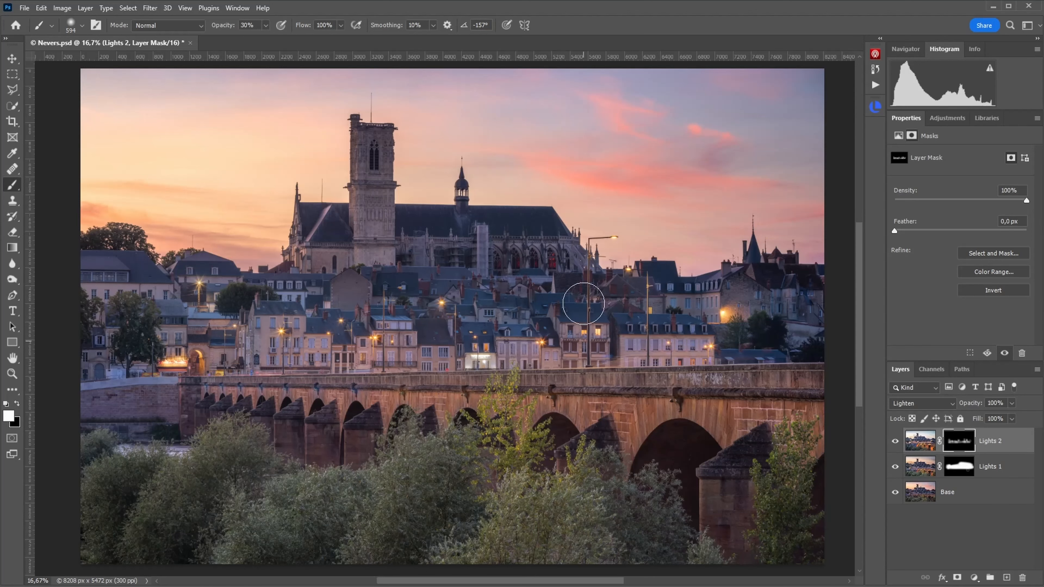
Examine the houses behind the bridge up close with the Lights 2 layer hidden and shown.
{"action": "left_click", "coordinate": [583, 350], "text": "ctrl"}
{"action": "left_click", "coordinate": [583, 350], "text": "ctrl"}
{"action": "left_click", "coordinate": [583, 350], "text": "ctrl"}
{"action": "left_click", "coordinate": [583, 350], "text": "ctrl"}
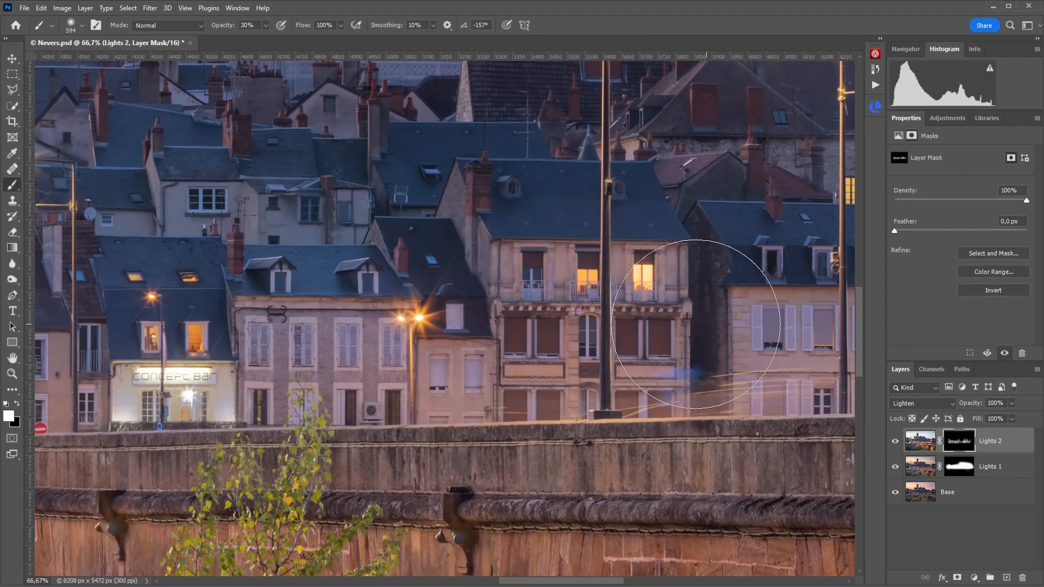
{"action": "left_click", "coordinate": [895, 439]}
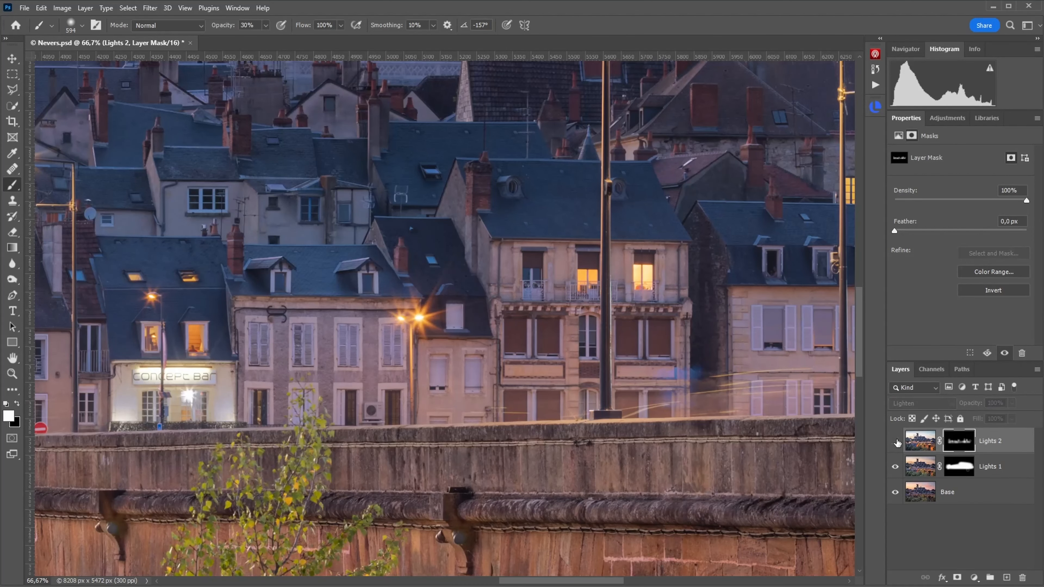
{"action": "left_click", "coordinate": [896, 440]}
Paint more of the Lights 2 exposure into its mask over the light trails and houses just above the bridge.
{"action": "left_click", "coordinate": [666, 283], "text": "ctrl+alt"}
{"action": "scroll", "coordinate": [666, 283], "scroll_direction": "down", "scroll_amount": 3}
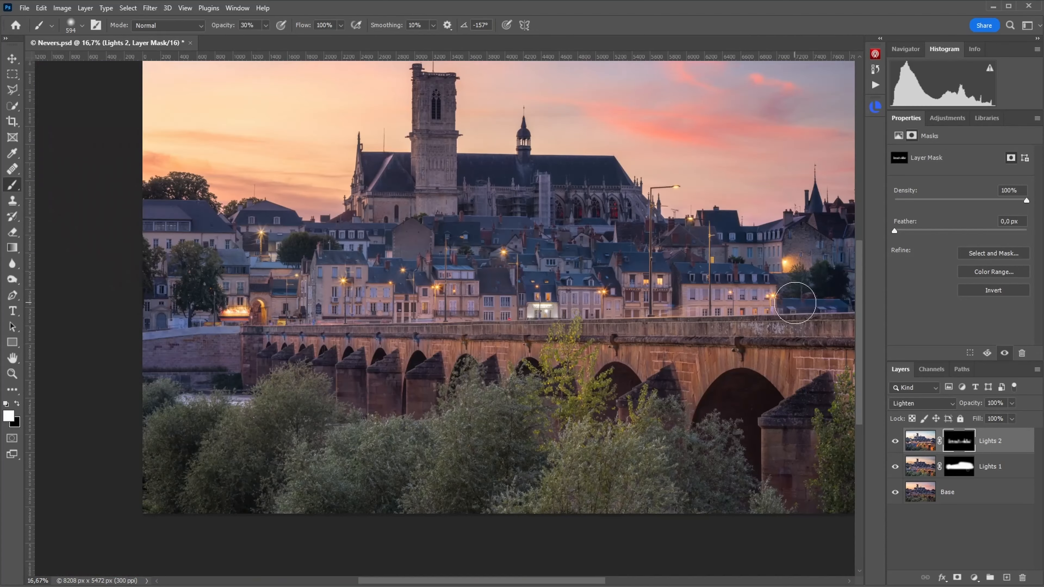
{"action": "scroll", "coordinate": [768, 308], "scroll_direction": "up", "scroll_amount": 2}
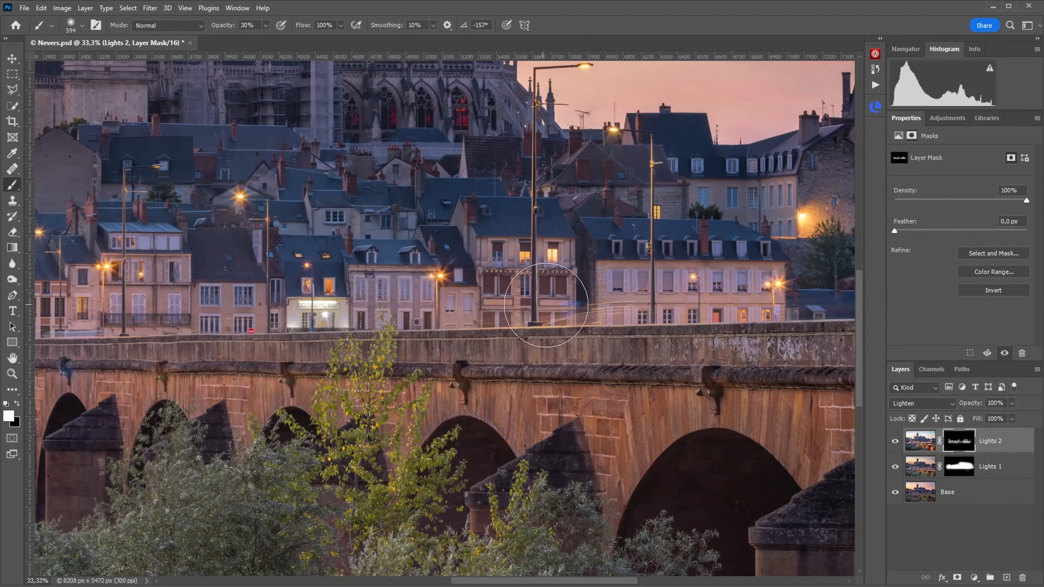
{"action": "left_click_drag", "start_coordinate": [579, 300], "coordinate": [722, 301]}
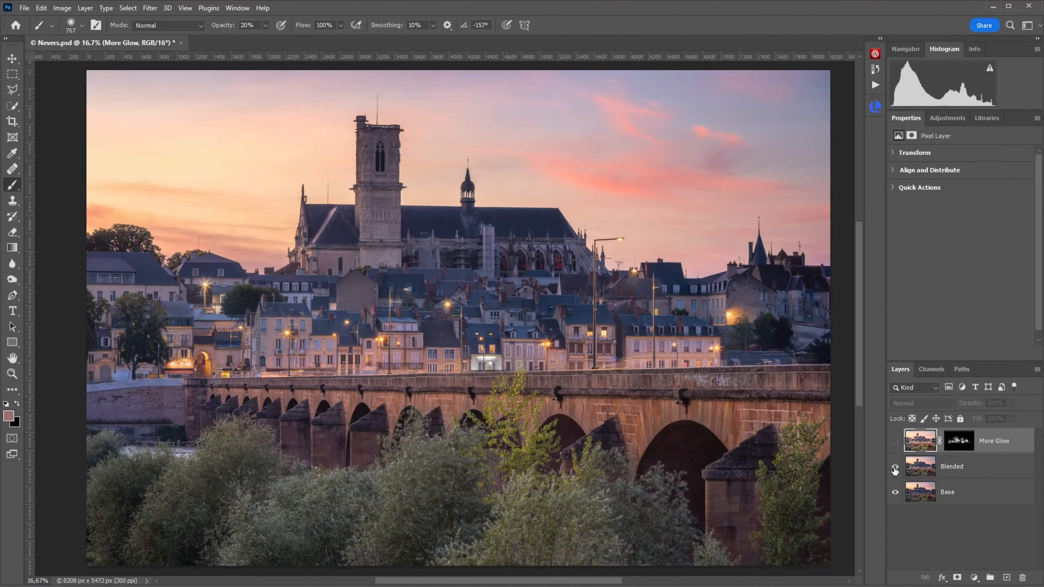
Compare the image with the Blended layer hidden and shown against the Base layer.
{"action": "left_click", "coordinate": [895, 468]}
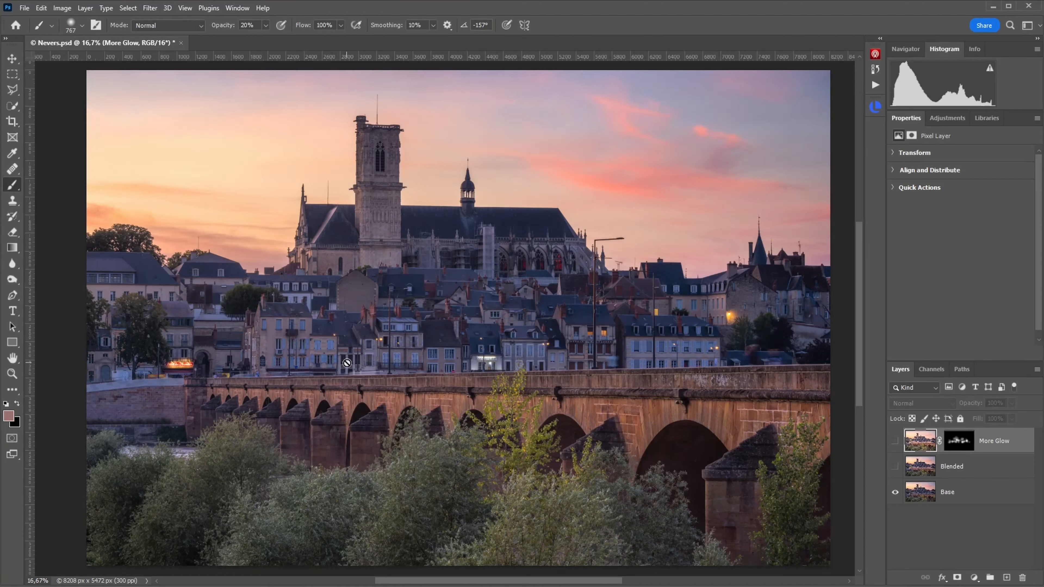
{"action": "left_click", "coordinate": [895, 467]}
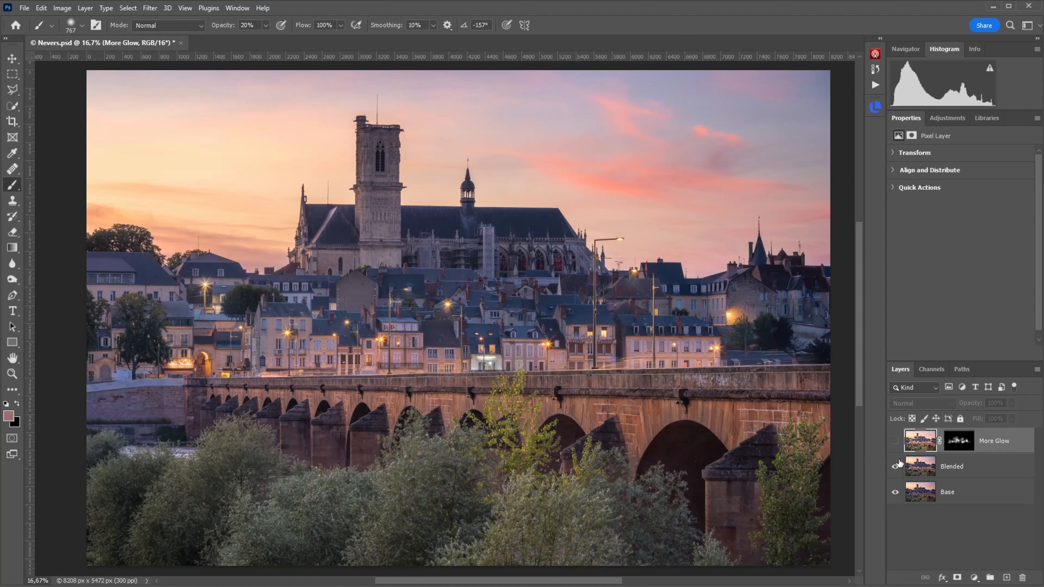
{"action": "left_click", "coordinate": [896, 468]}
{"action": "left_click", "coordinate": [896, 468]}
Compare the image with the More Glow layer shown and hidden, leaving the layer hidden.
{"action": "left_click", "coordinate": [895, 442]}
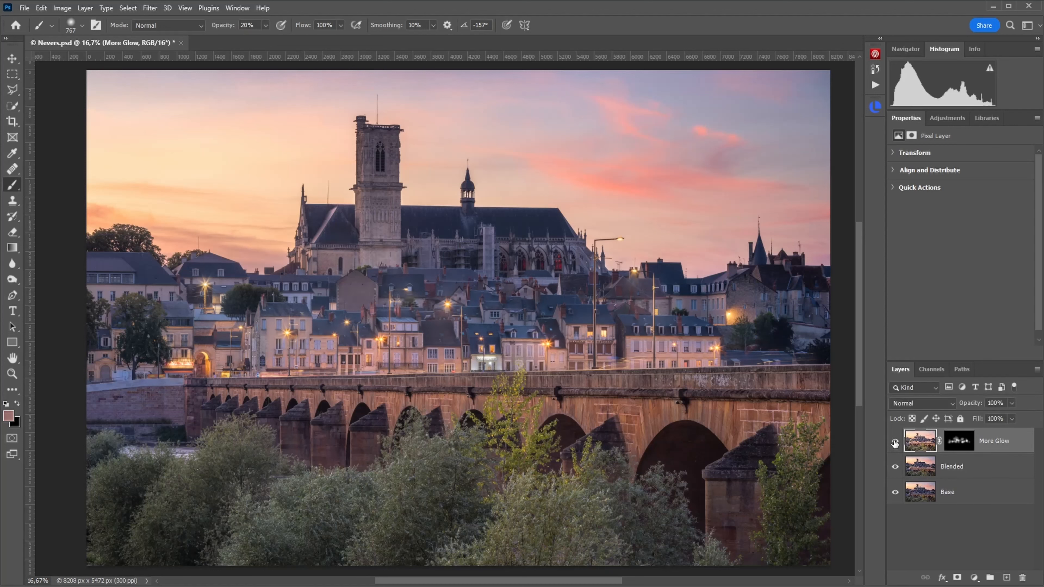
{"action": "left_click", "coordinate": [894, 442]}
{"action": "left_click", "coordinate": [895, 442]}
{"action": "left_click", "coordinate": [895, 442]}
Duplicate the Blended layer and open the Camera Raw Filter on the copy.
{"action": "left_click_drag", "start_coordinate": [991, 465], "coordinate": [1006, 578]}
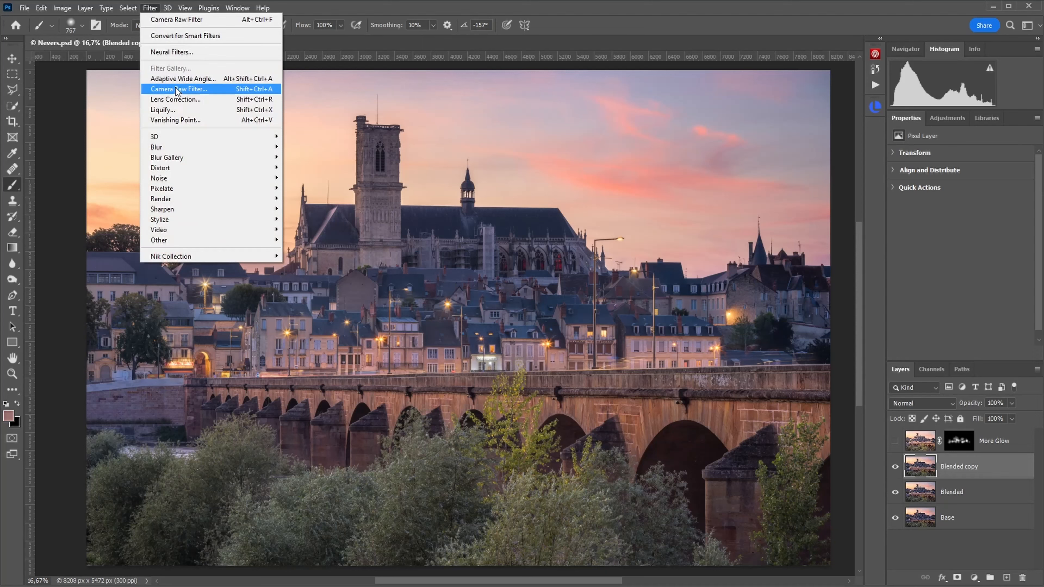
{"action": "left_click", "coordinate": [177, 89]}
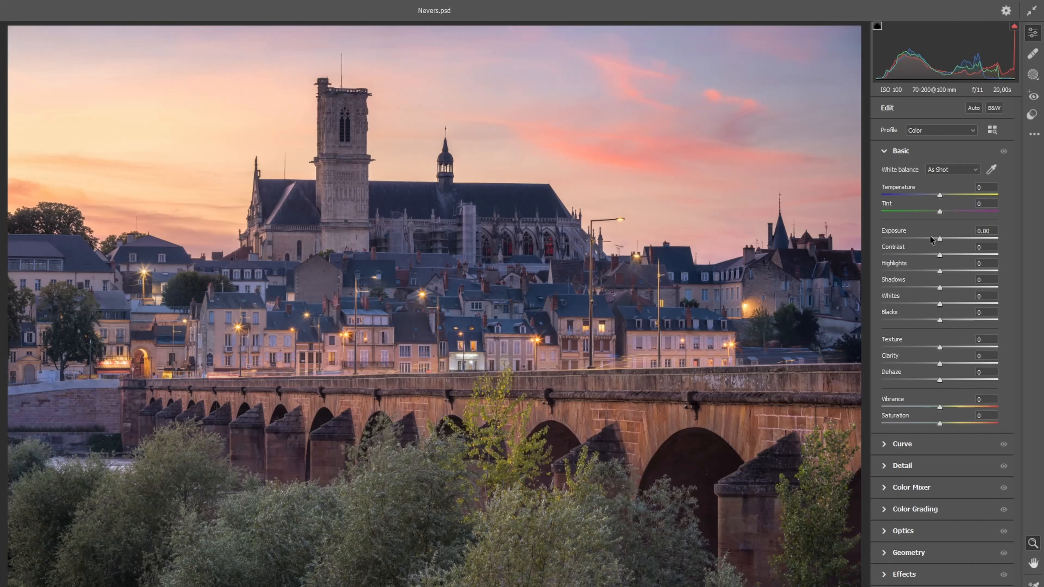
Set the exposure to +0.20 and Dehaze to -22, and check the glow around the streetlights up close before and after.
{"action": "left_click_drag", "start_coordinate": [930, 237], "coordinate": [942, 238]}
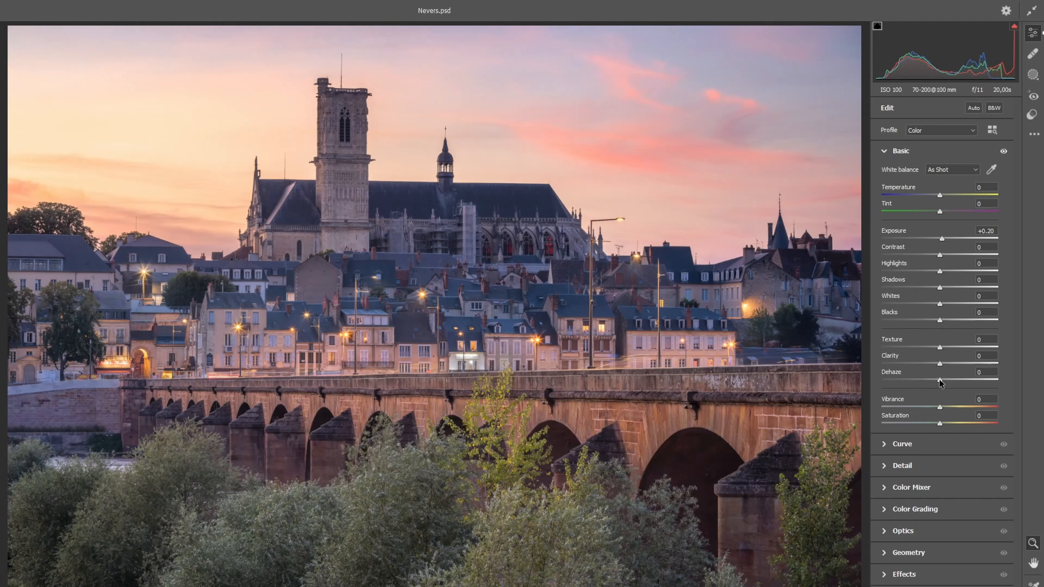
{"action": "left_click_drag", "start_coordinate": [941, 383], "coordinate": [926, 381]}
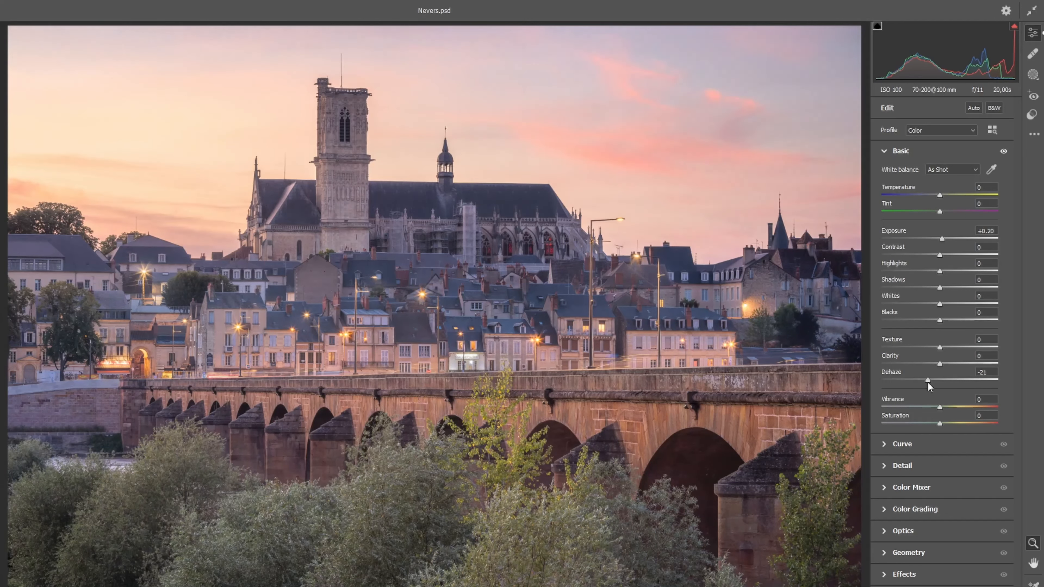
{"action": "left_click", "coordinate": [534, 344]}
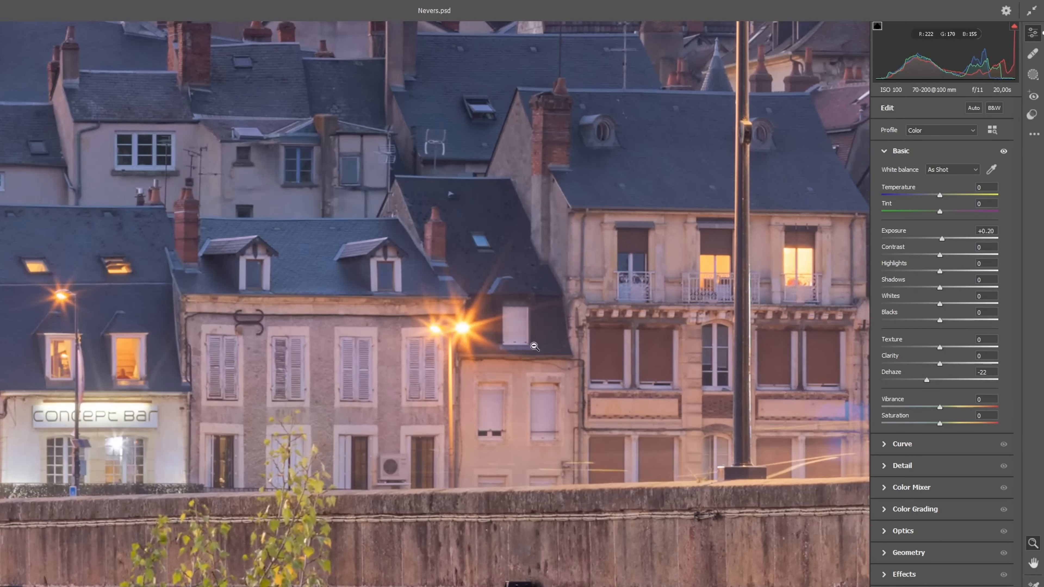
{"action": "key", "text": "p"}
{"action": "key", "text": "p"}
Set the contrast to +8, Clarity to +6 and Dehaze to -26.
{"action": "left_click_drag", "start_coordinate": [940, 255], "coordinate": [944, 255]}
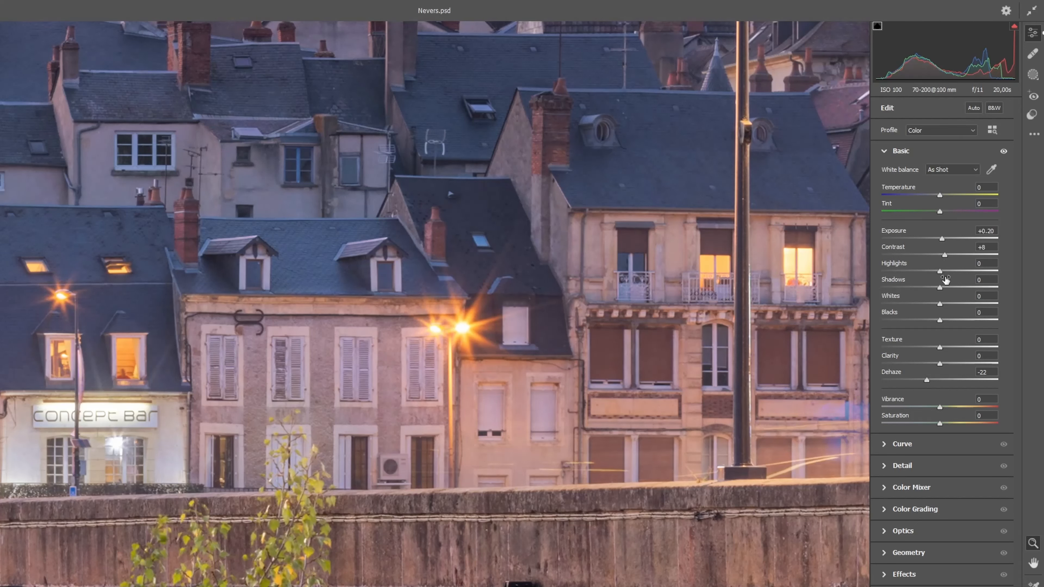
{"action": "left_click_drag", "start_coordinate": [940, 362], "coordinate": [925, 379]}
{"action": "left_click_drag", "start_coordinate": [942, 363], "coordinate": [943, 363]}
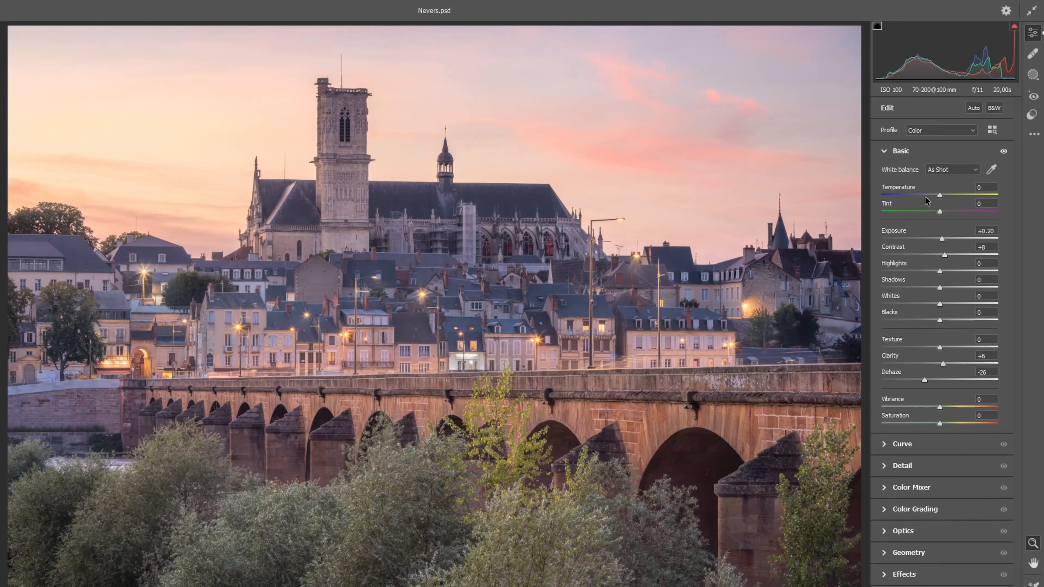
Warm the white balance to temperature +8 and tint +3, compare before and after, and raise the exposure to +0.30.
{"action": "left_click_drag", "start_coordinate": [940, 195], "coordinate": [945, 195]}
{"action": "left_click", "coordinate": [965, 207]}
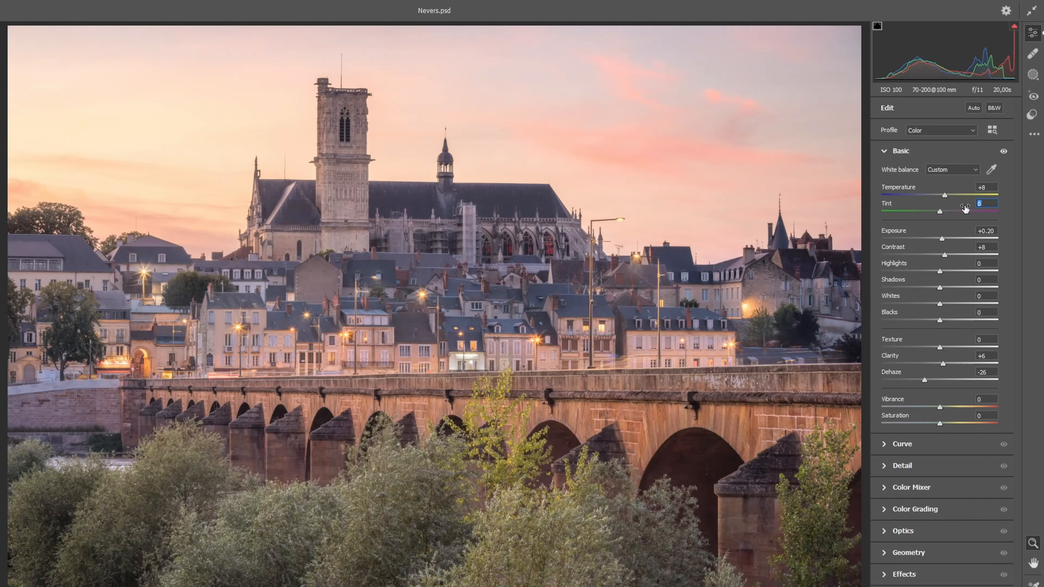
{"action": "type", "text": "3"}
{"action": "key", "text": "backslash"}
{"action": "key", "text": "backslash"}
{"action": "left_click_drag", "start_coordinate": [942, 241], "coordinate": [943, 242]}
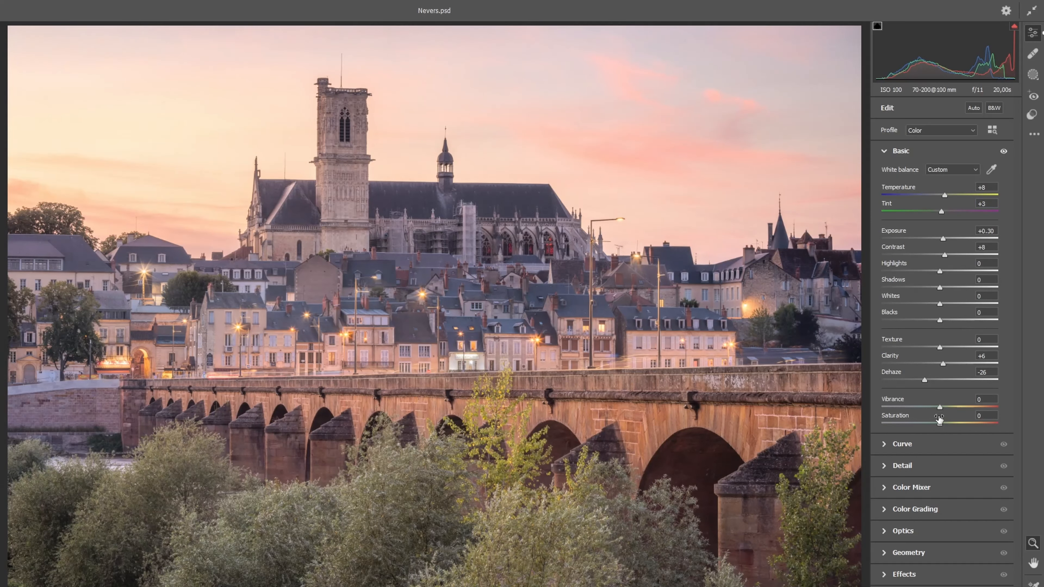
Raise the vibrance slightly, compare the photo before and after, and apply the Camera Raw adjustments to the Blended copy layer.
{"action": "left_click_drag", "start_coordinate": [941, 408], "coordinate": [949, 408]}
{"action": "key", "text": "backslash"}
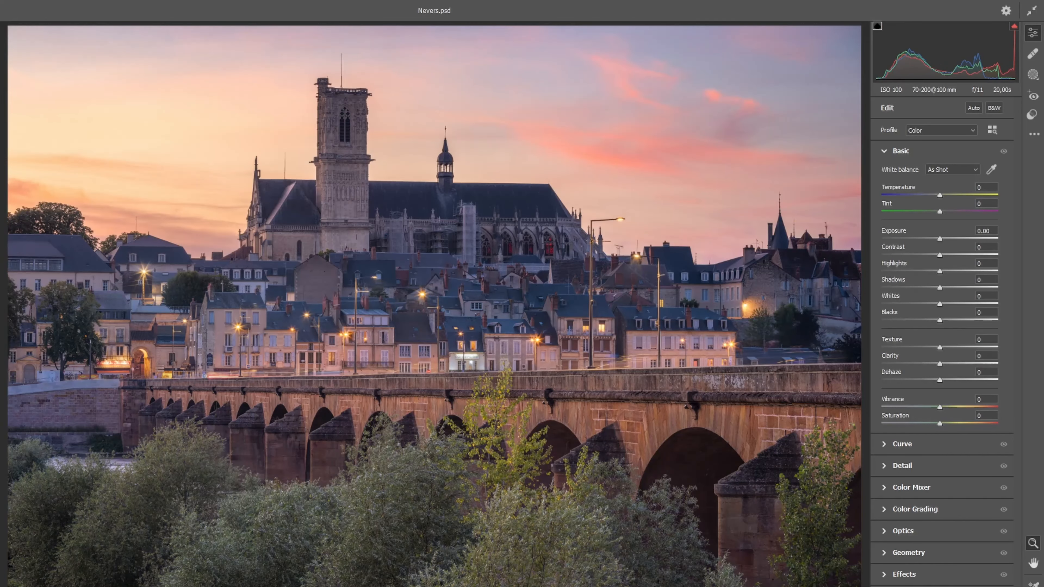
{"action": "key", "text": "backslash"}
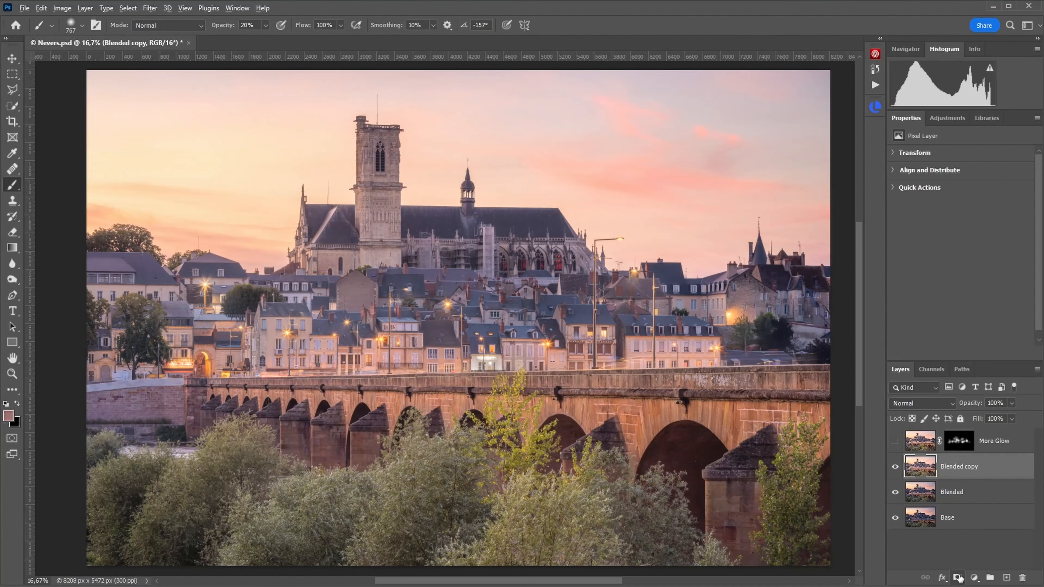
Add a black mask to the Blended copy layer and compare the photo with the mask disabled and enabled.
{"action": "left_click", "coordinate": [958, 578], "text": "alt"}
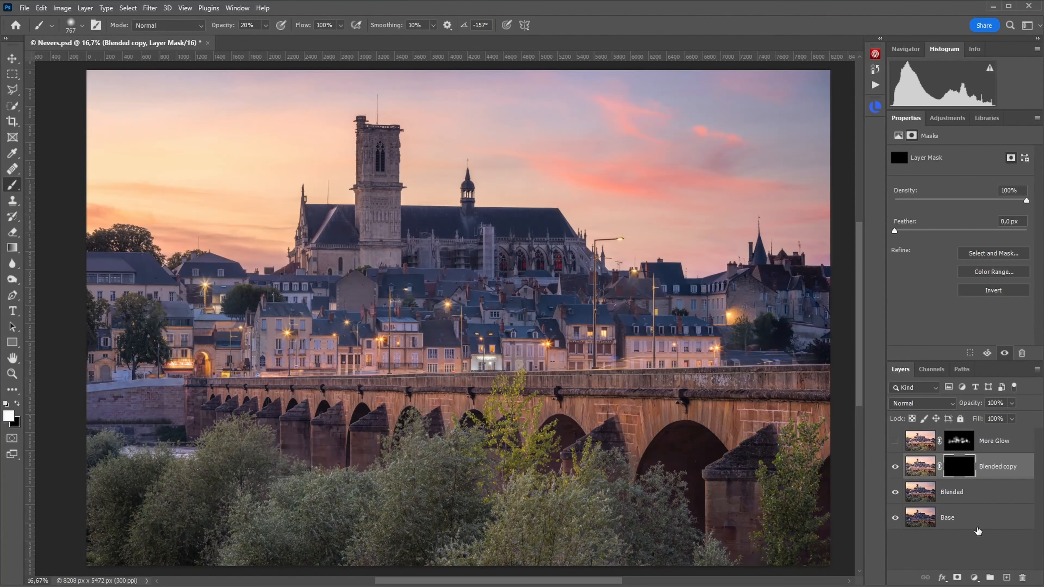
{"action": "left_click", "coordinate": [960, 470], "text": "shift"}
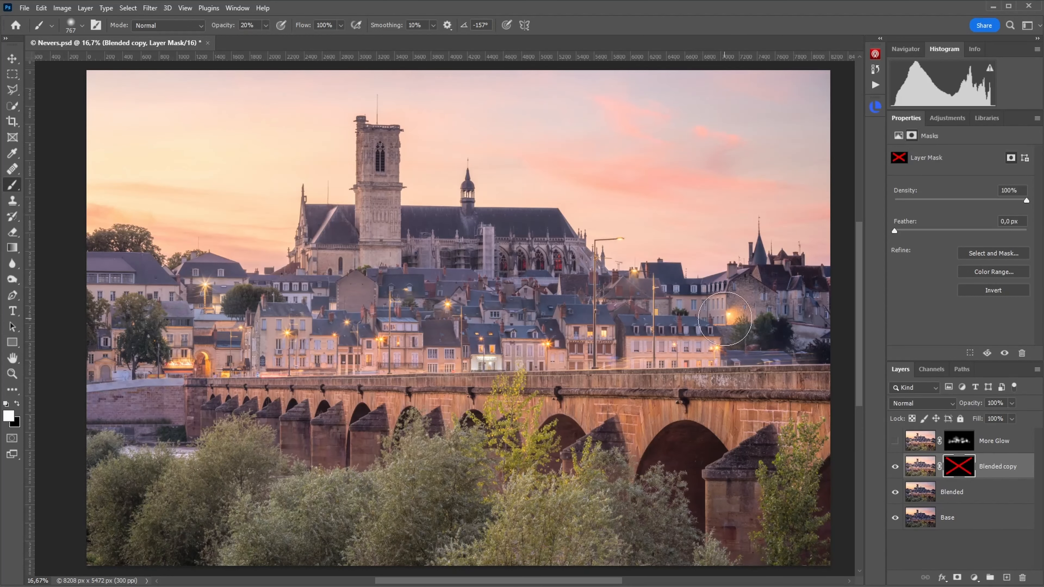
{"action": "left_click", "coordinate": [959, 466], "text": "shift"}
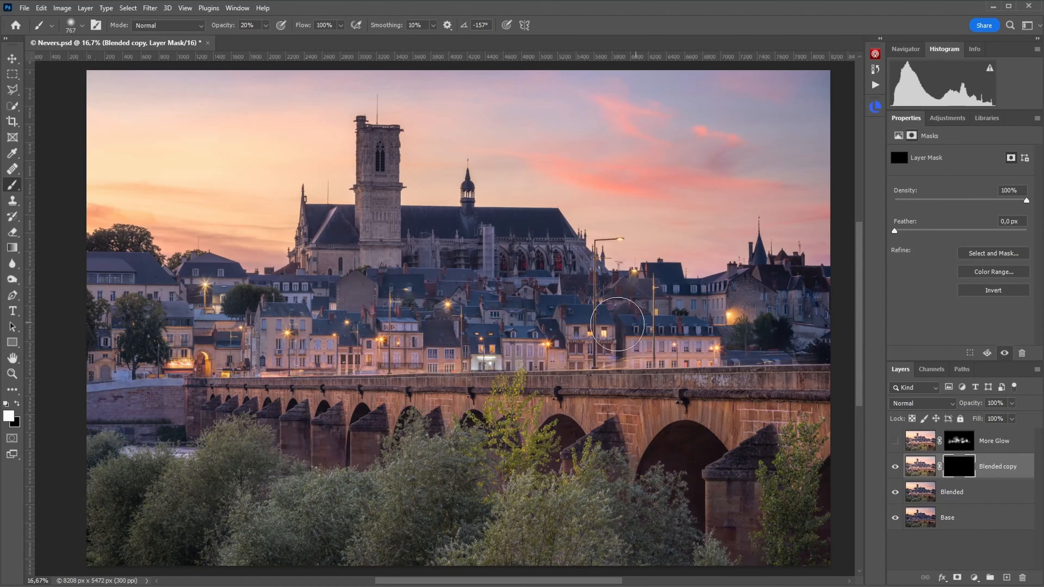
Paint white on the mask around the streetlights and lit houses, using 50% and 20% brush opacity.
{"action": "left_click", "coordinate": [598, 331]}
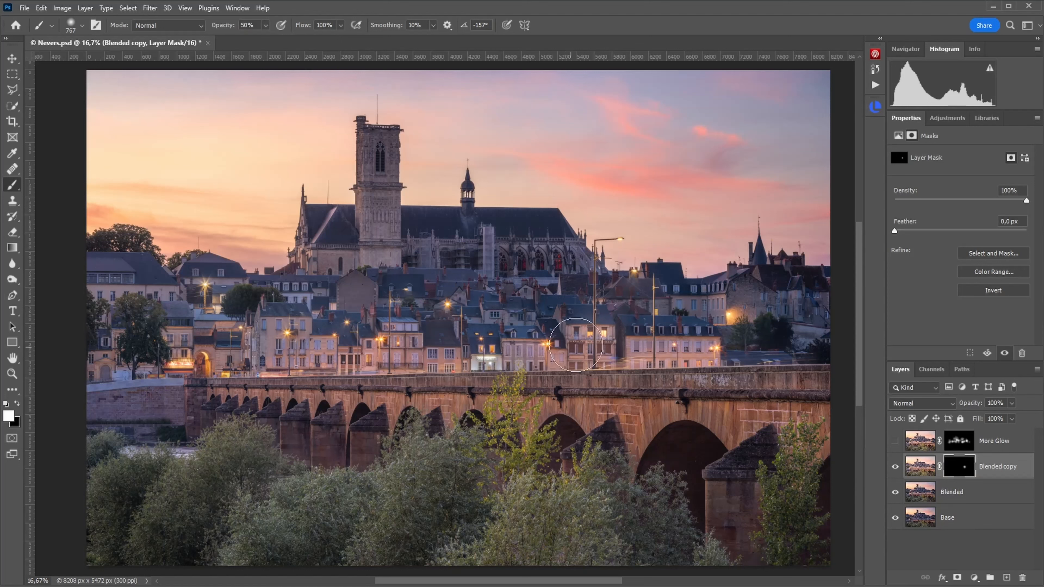
{"action": "left_click", "coordinate": [447, 310]}
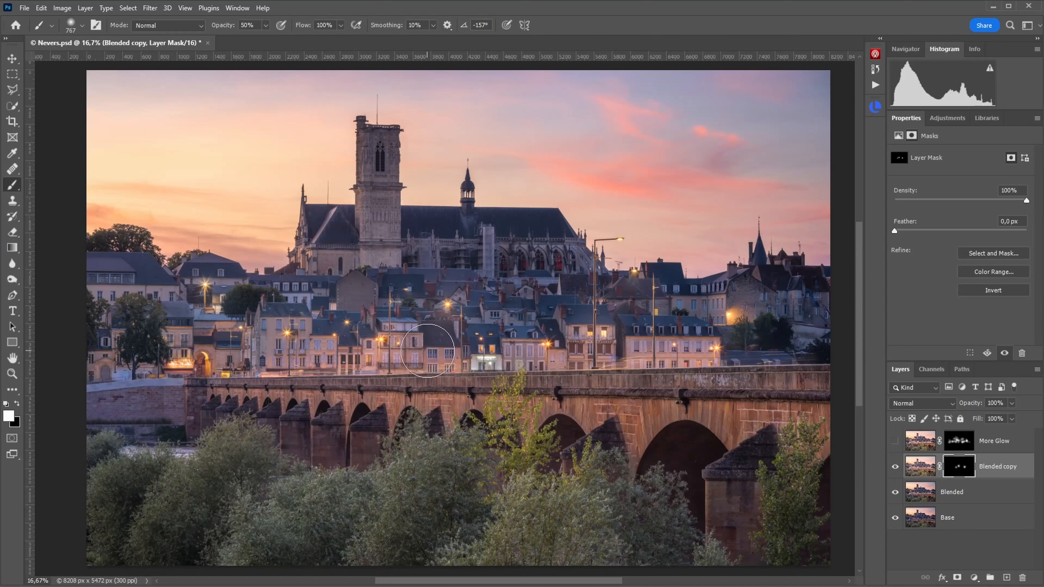
{"action": "key", "text": "2"}
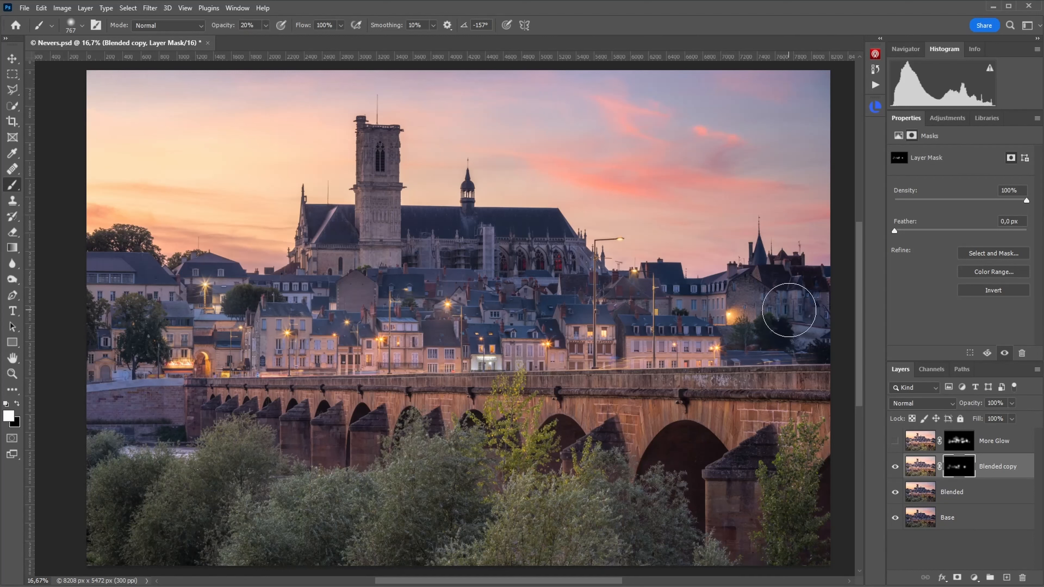
Extend the glow at 30% brush opacity along the cathedral's base and, with a 599 px brush, the riverside houses, then hide the layer for comparison.
{"action": "key", "text": "1"}
{"action": "key", "text": "3"}
{"action": "left_click_drag", "start_coordinate": [460, 256], "coordinate": [452, 256]}
{"action": "mouse_move", "coordinate": [384, 252]}
{"action": "left_mouse_down"}
{"action": "mouse_move", "coordinate": [383, 220]}
{"action": "mouse_move", "coordinate": [473, 256]}
{"action": "left_mouse_up"}
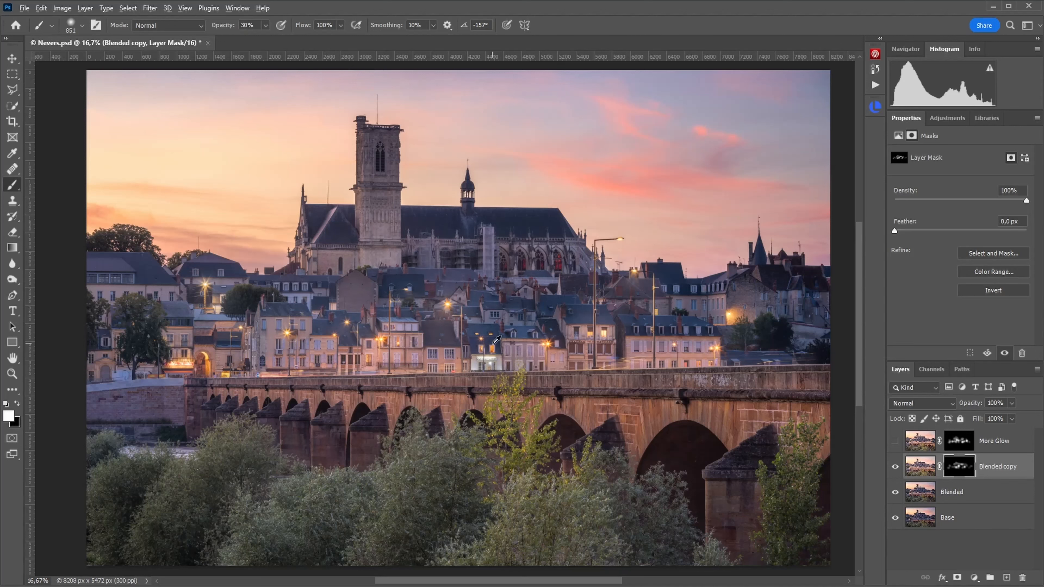
{"action": "left_click_drag", "start_coordinate": [485, 334], "coordinate": [499, 329]}
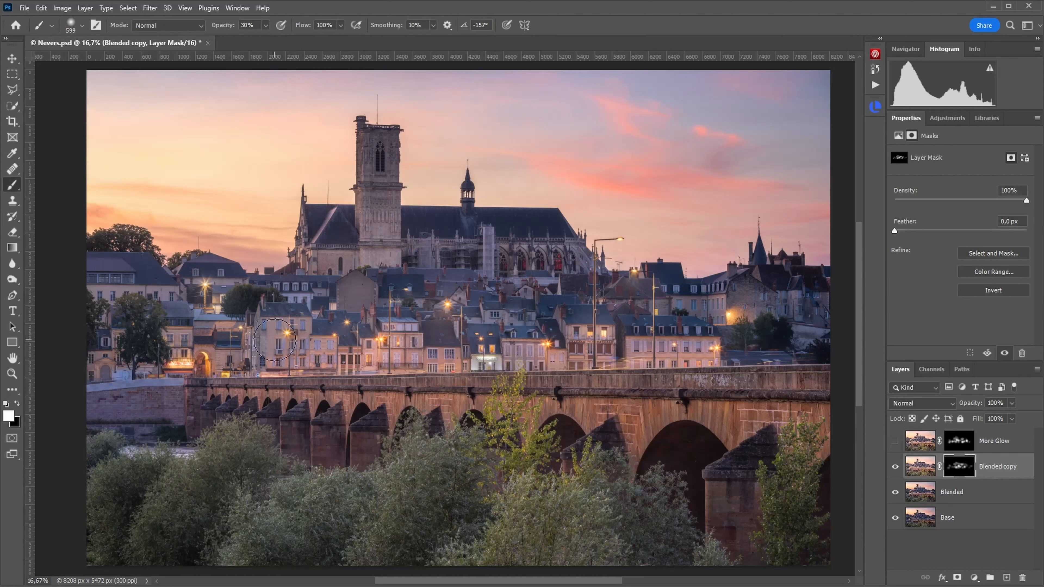
{"action": "mouse_move", "coordinate": [232, 340]}
{"action": "left_mouse_down"}
{"action": "mouse_move", "coordinate": [198, 345]}
{"action": "mouse_move", "coordinate": [201, 360]}
{"action": "mouse_move", "coordinate": [188, 342]}
{"action": "left_mouse_up"}
{"action": "left_click", "coordinate": [895, 469]}
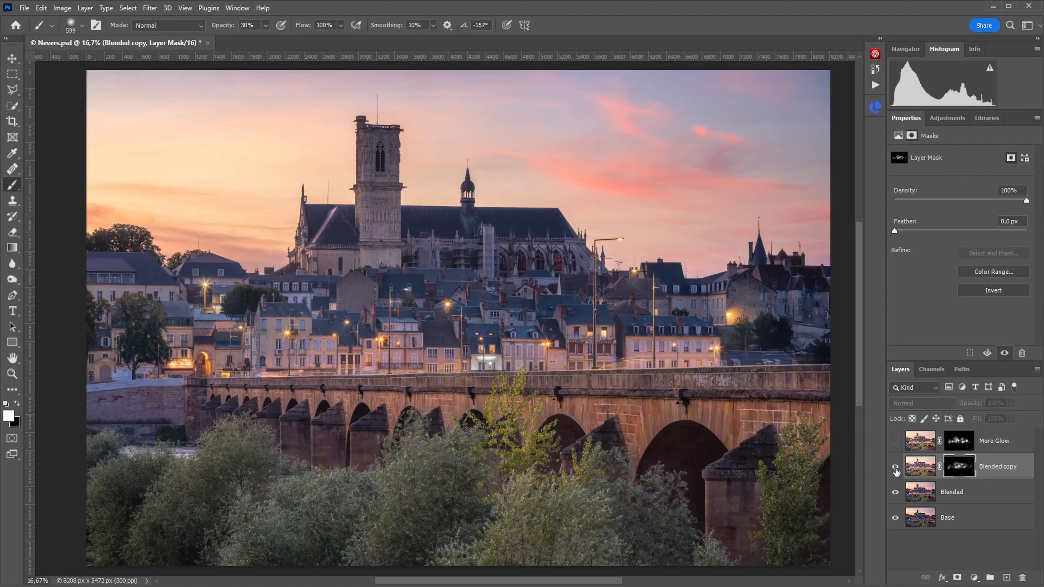